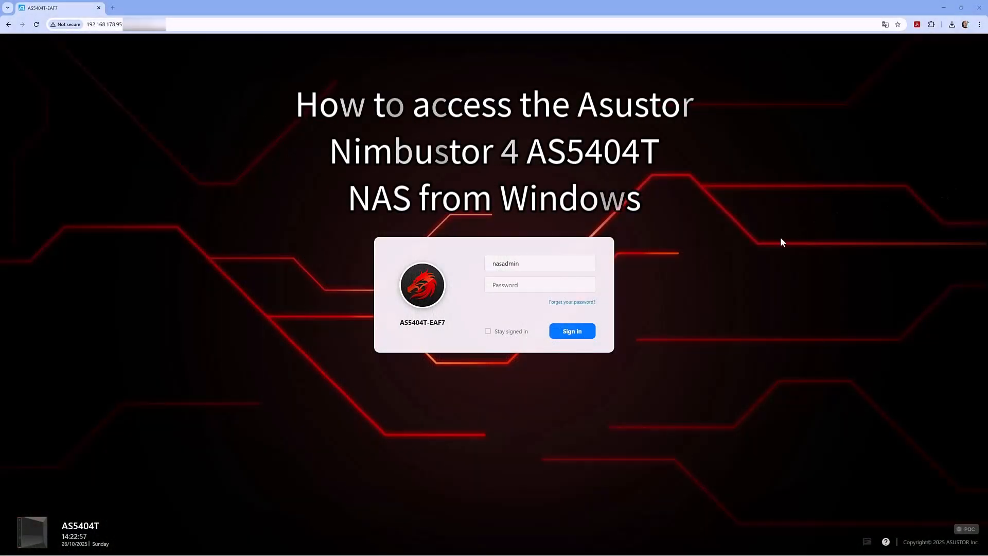
Enter the account password on the NAS login page and sign in.
click(543, 289)
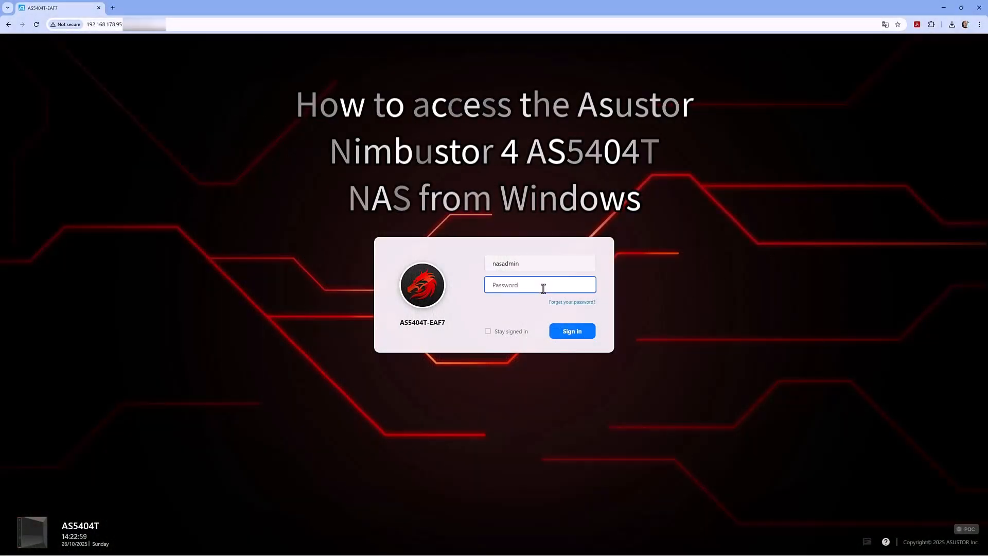
key(ctrl+v)
click(579, 335)
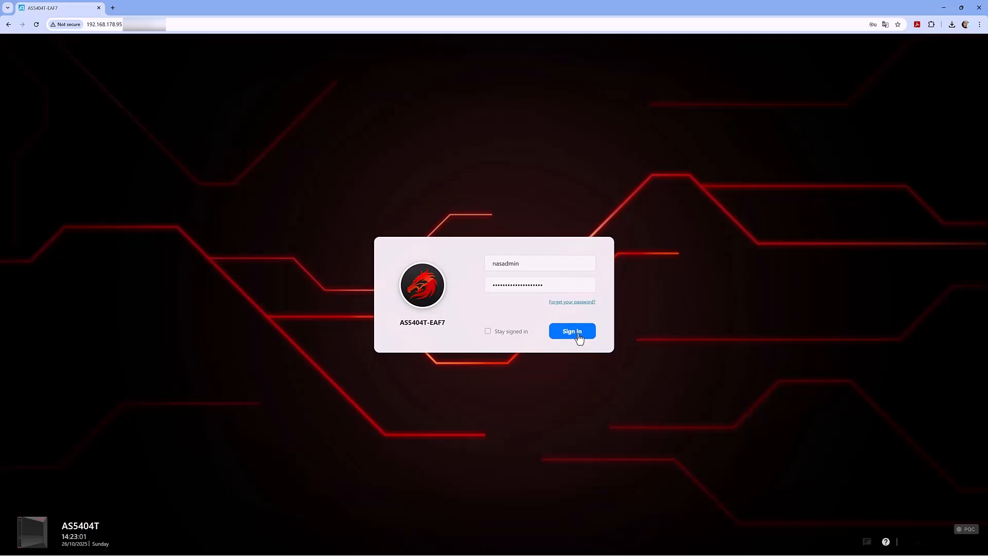
Review the overview, volume and drive pages in Storage Manager, then close it.
click(568, 298)
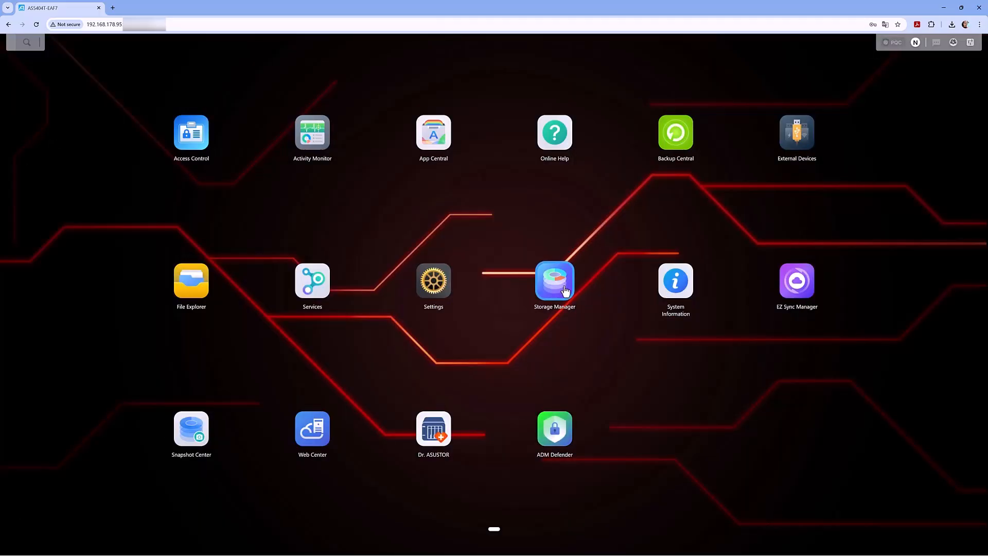
click(565, 292)
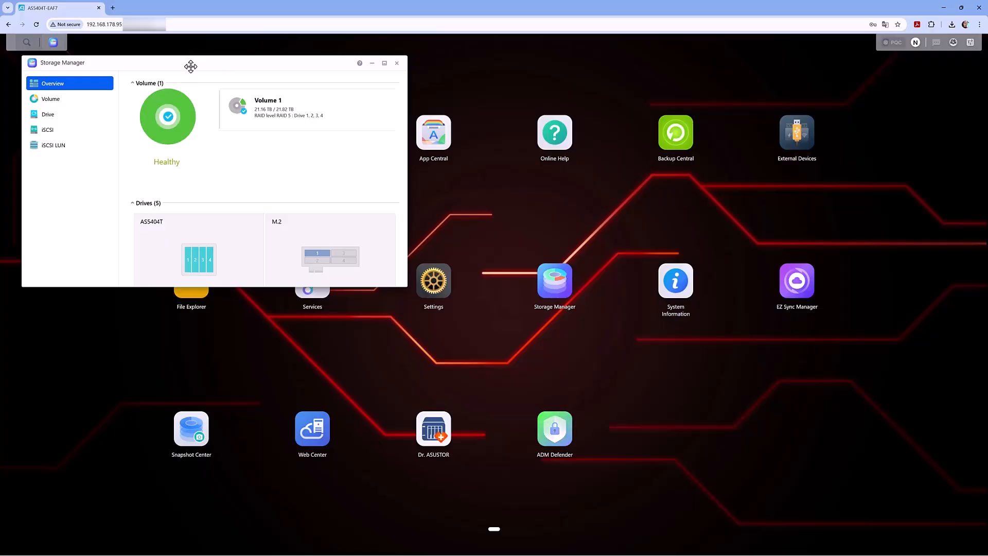
drag(193, 64, 476, 184)
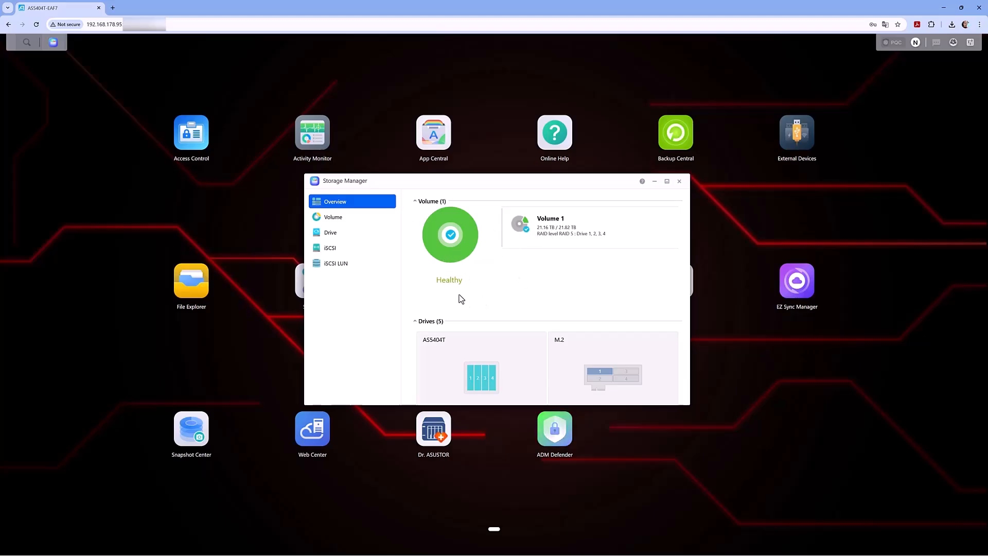
click(348, 223)
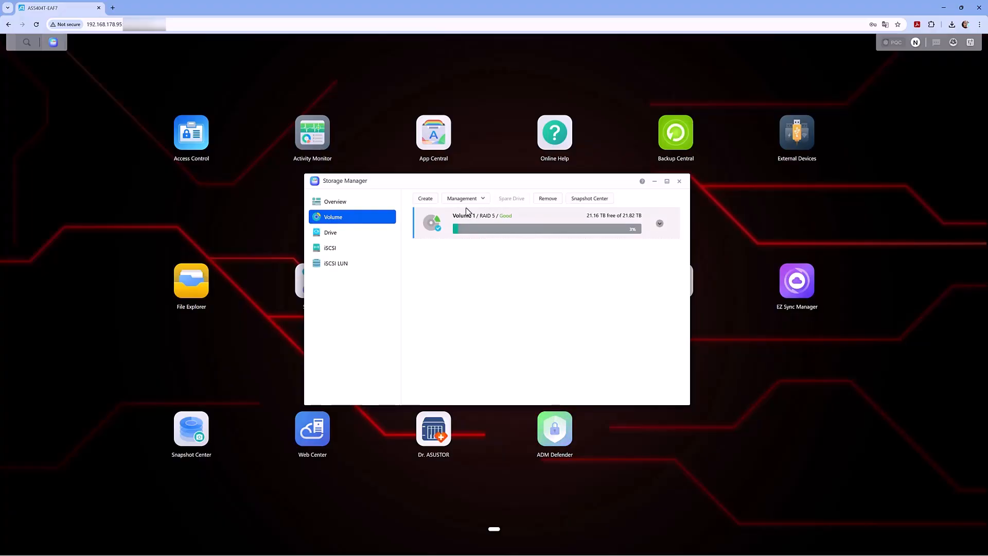
click(348, 231)
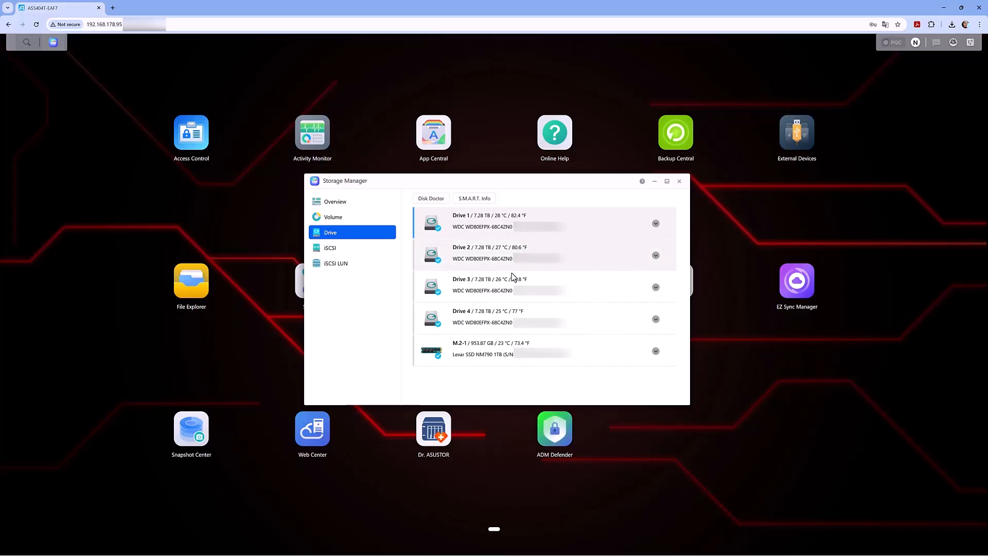
click(679, 182)
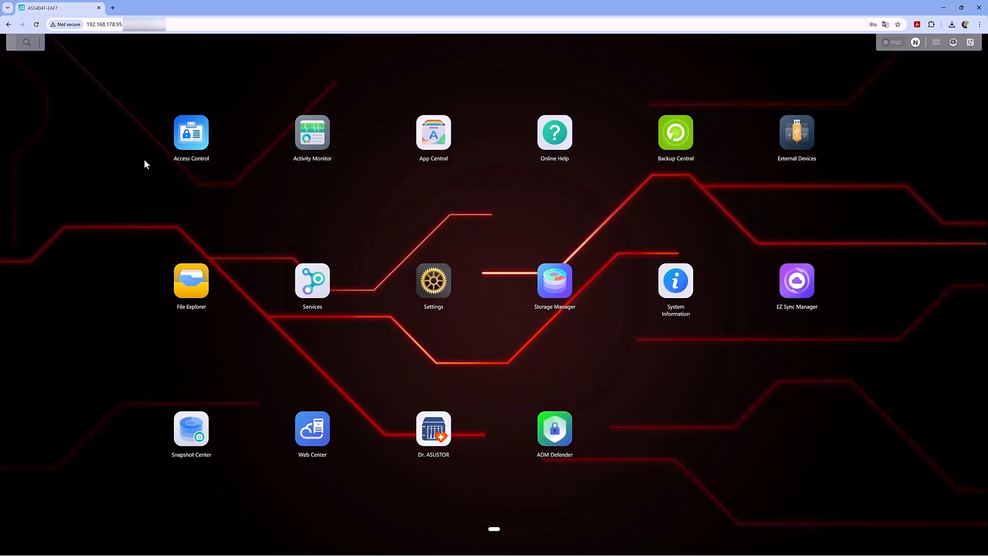
Start adding a new shared folder in Access Control and name it Projects.
click(193, 136)
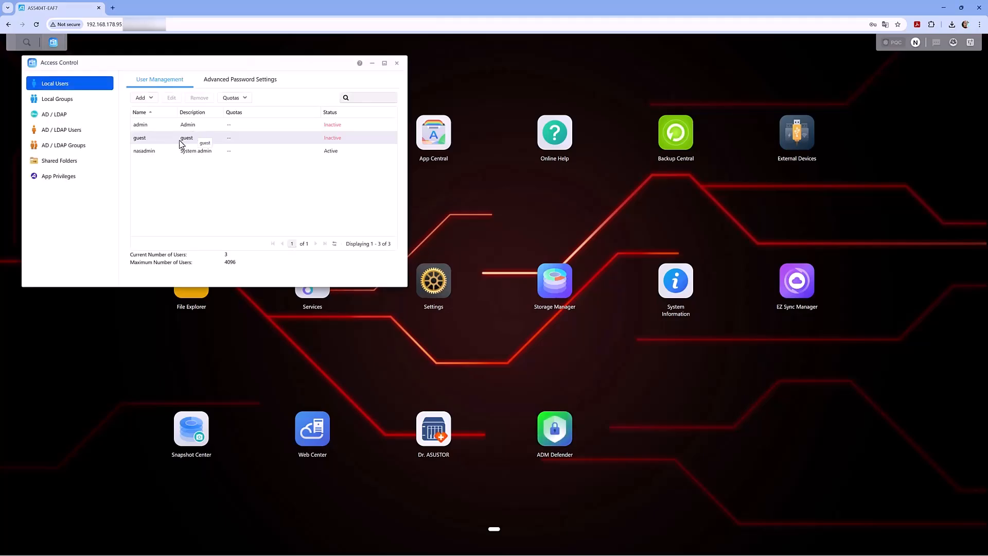
click(63, 162)
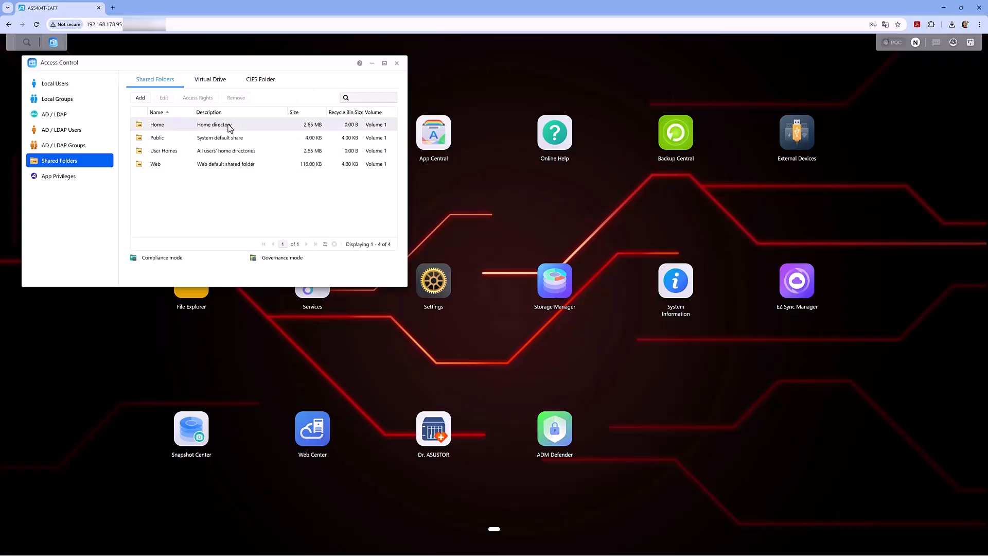
click(142, 97)
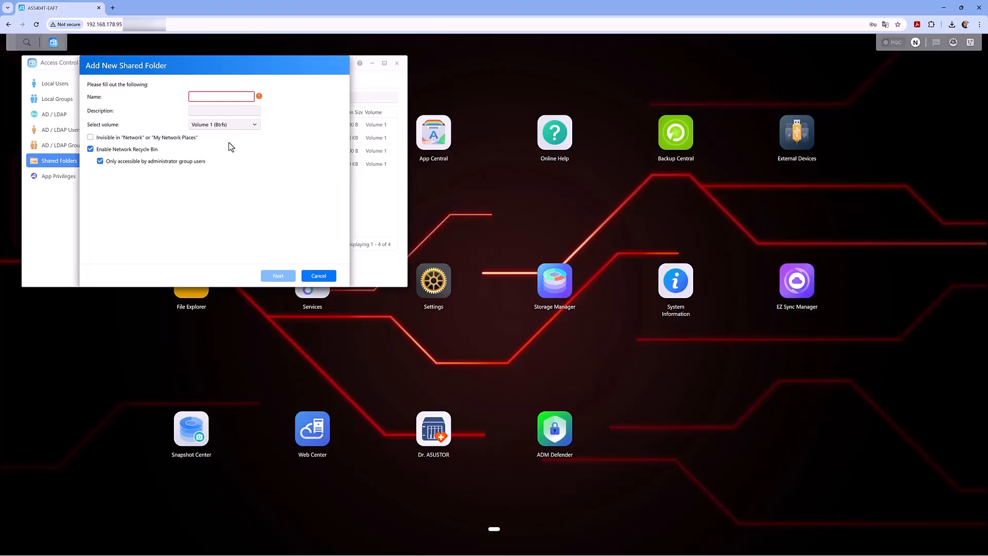
text(Proj)
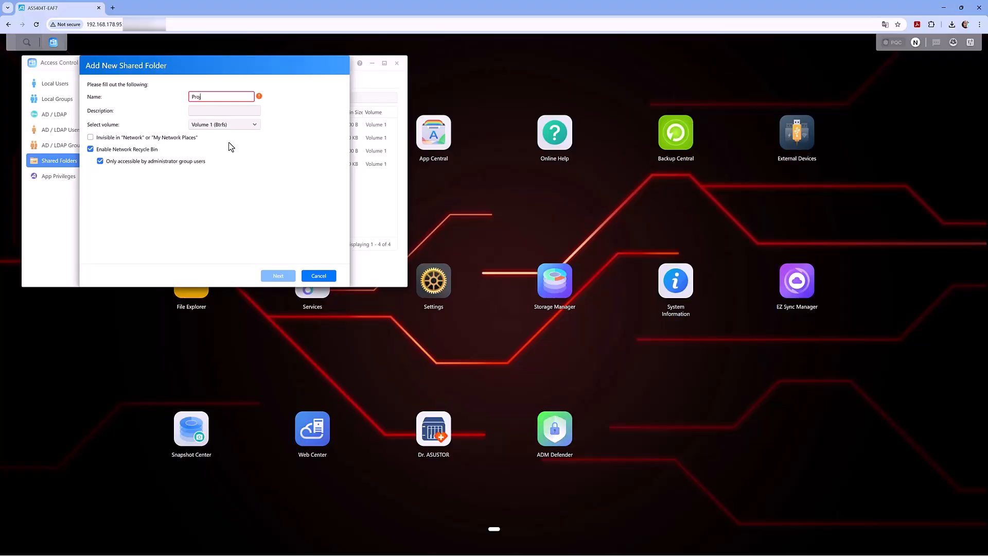
text(ects)
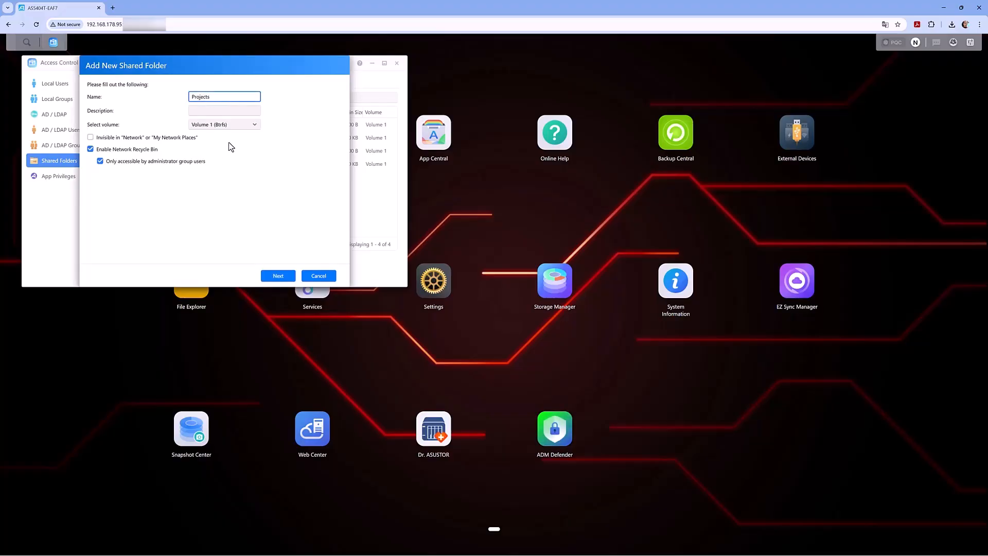
Keep Volume 1 (Btrfs) as the shared folder's volume and fill in its description.
click(240, 125)
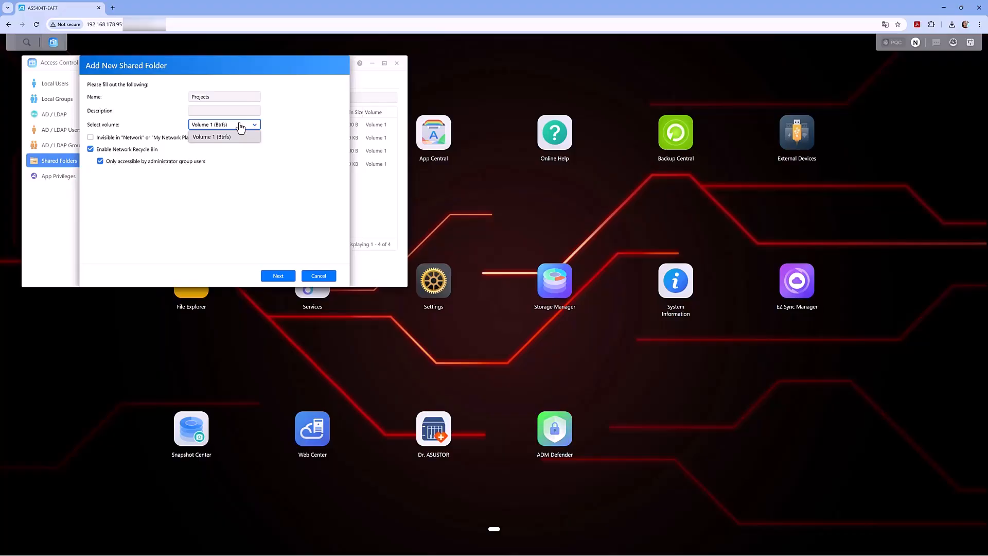
click(241, 127)
click(212, 110)
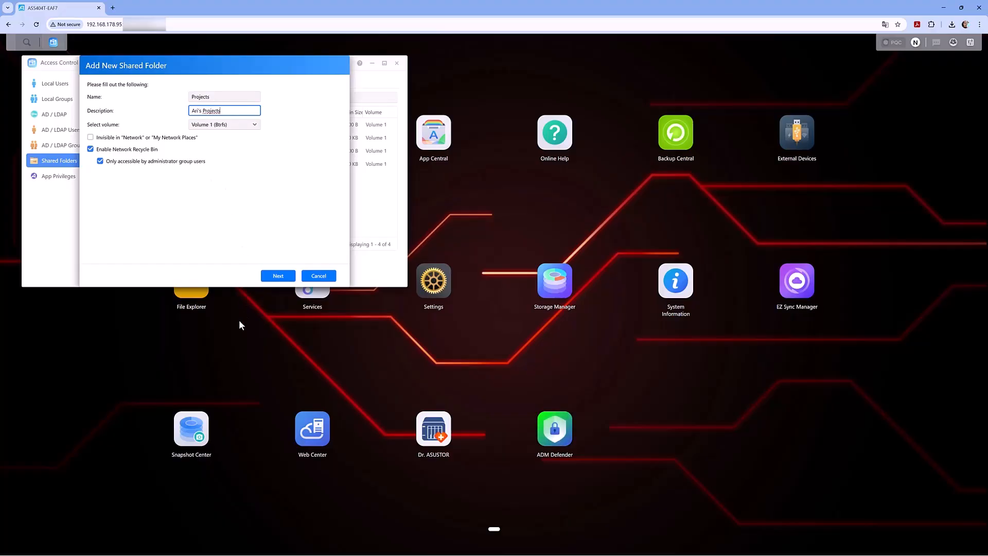
click(269, 362)
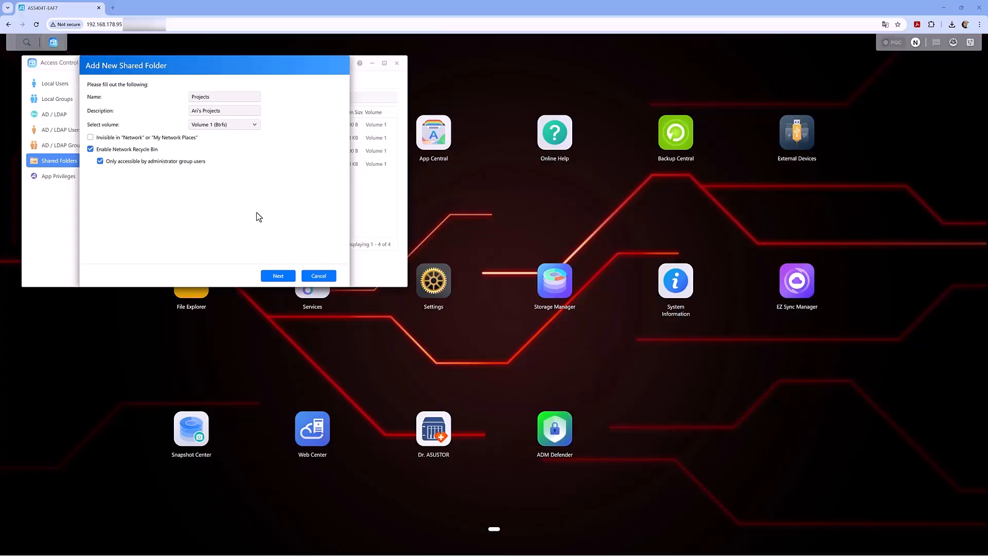
Create the shared folder with read-only access for all users, read and write for administrators, and no additional protection.
click(284, 279)
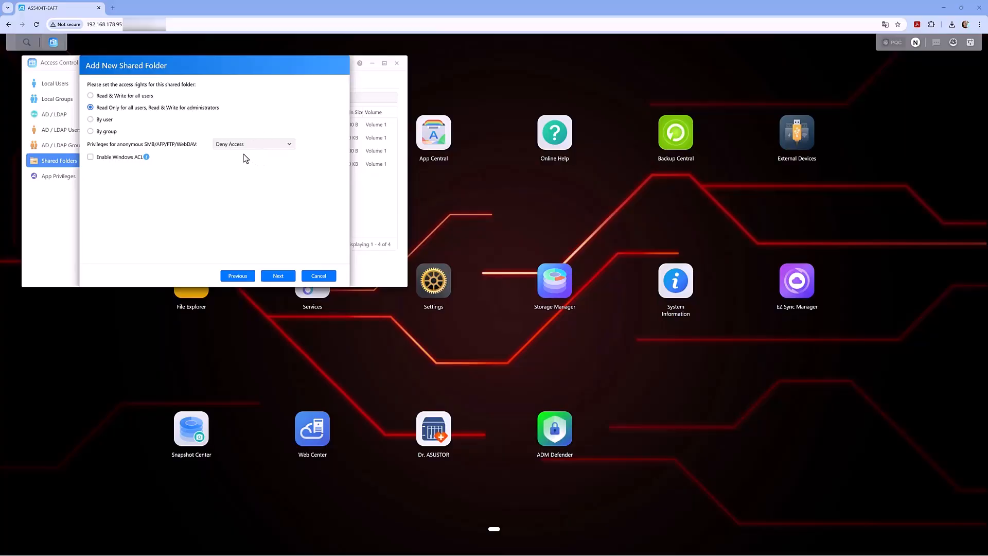
click(288, 280)
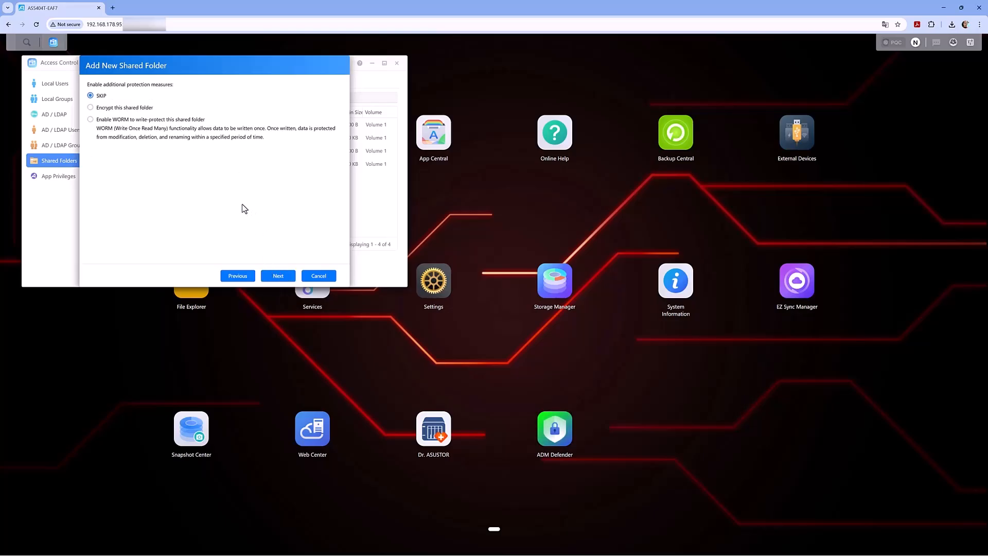
click(281, 281)
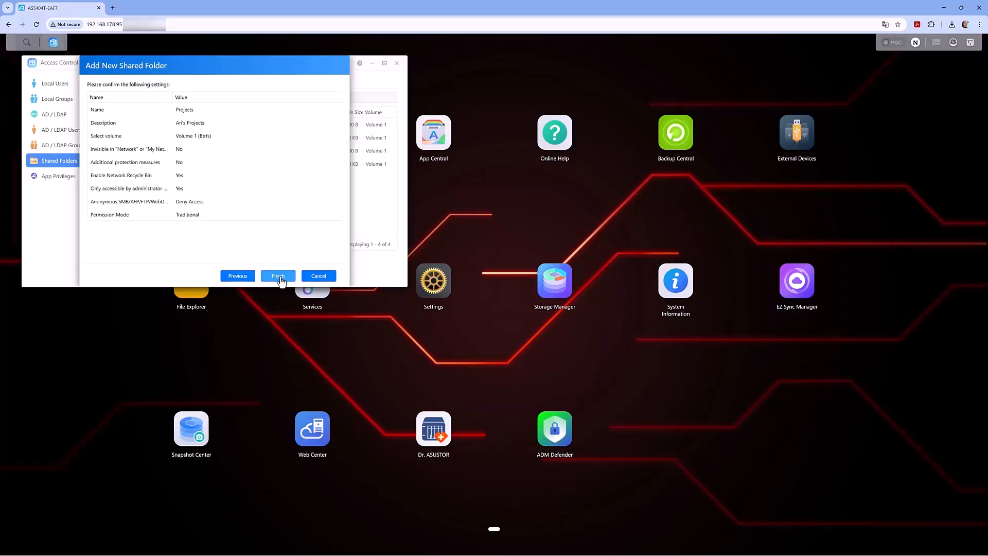
click(279, 278)
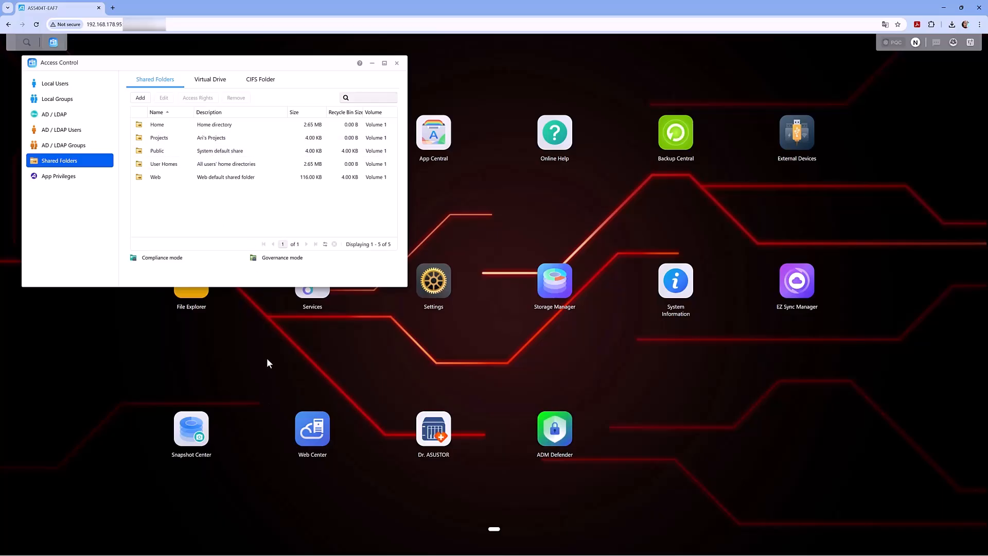
Start adding a new local user and fill in the user's name, password and password confirmation.
click(60, 86)
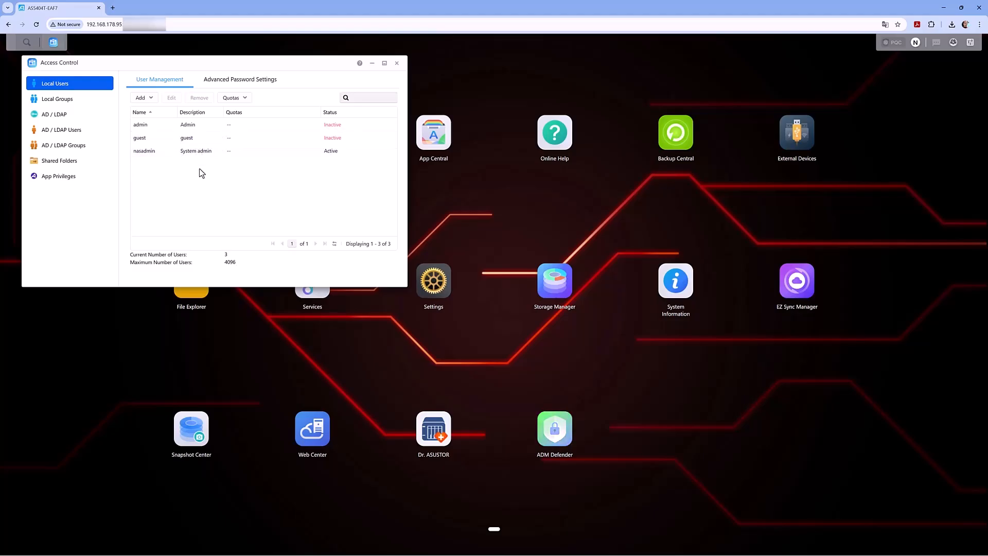
click(143, 98)
click(162, 112)
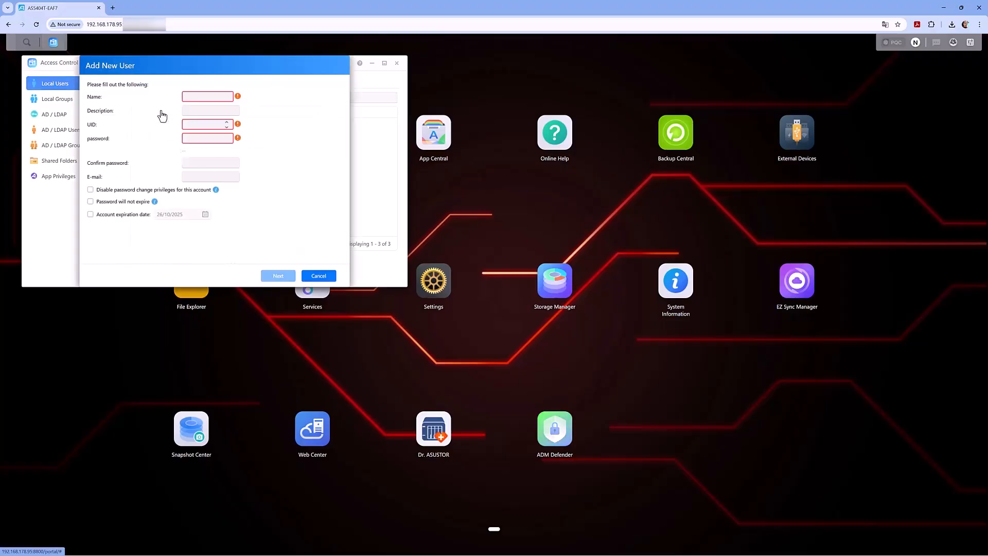
drag(182, 64, 285, 184)
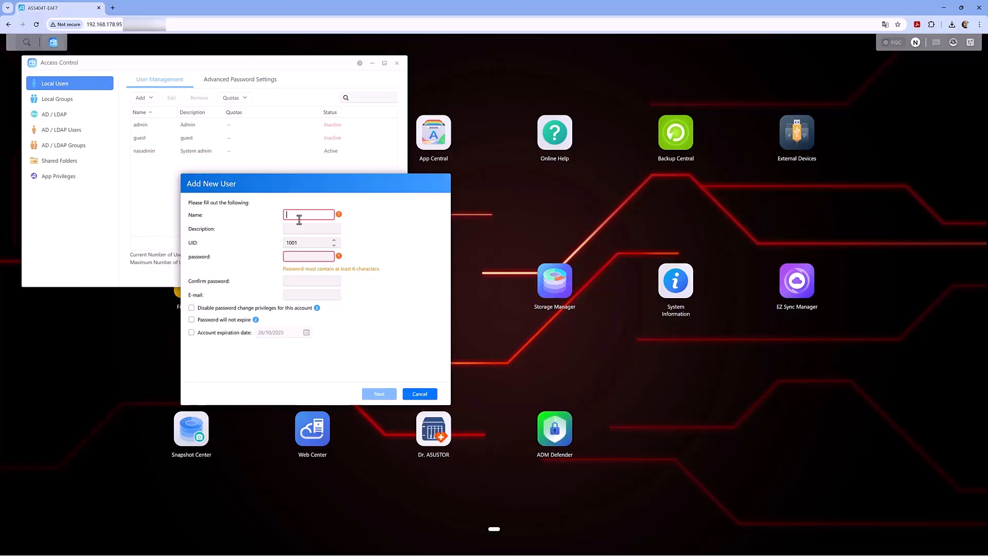
text(arjan)
key(Tab)
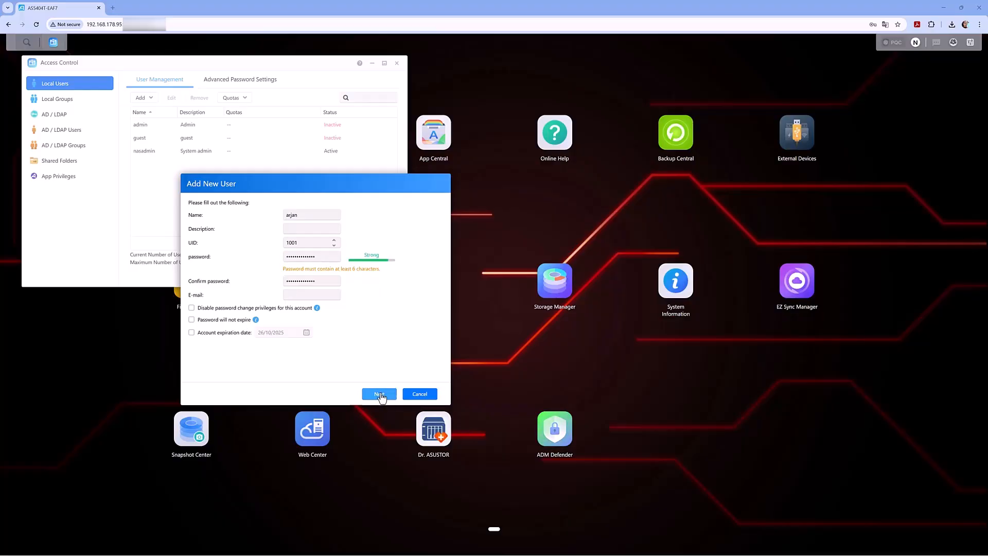
click(379, 395)
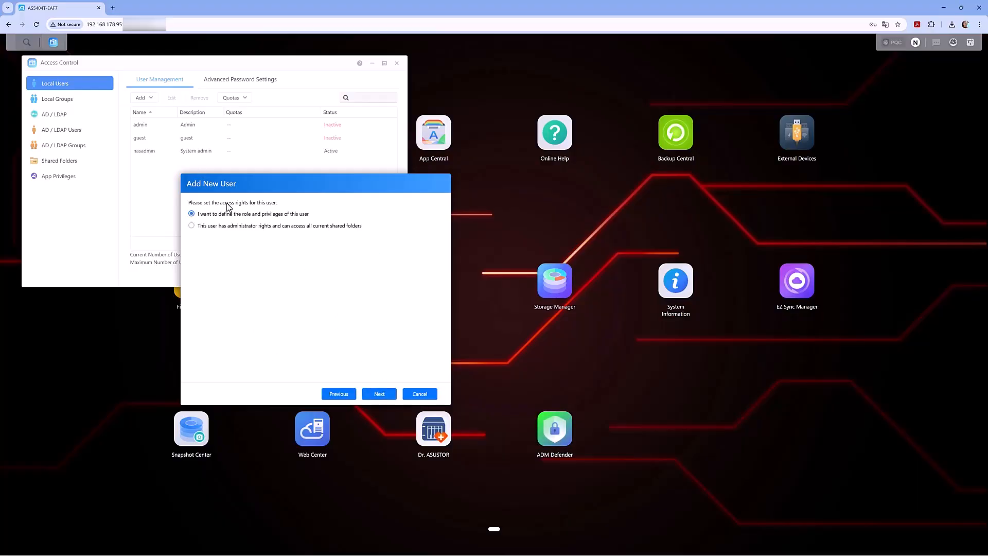
Keep custom privileges and the users group for the new user, and grant read and write access to Public and Projects.
click(382, 394)
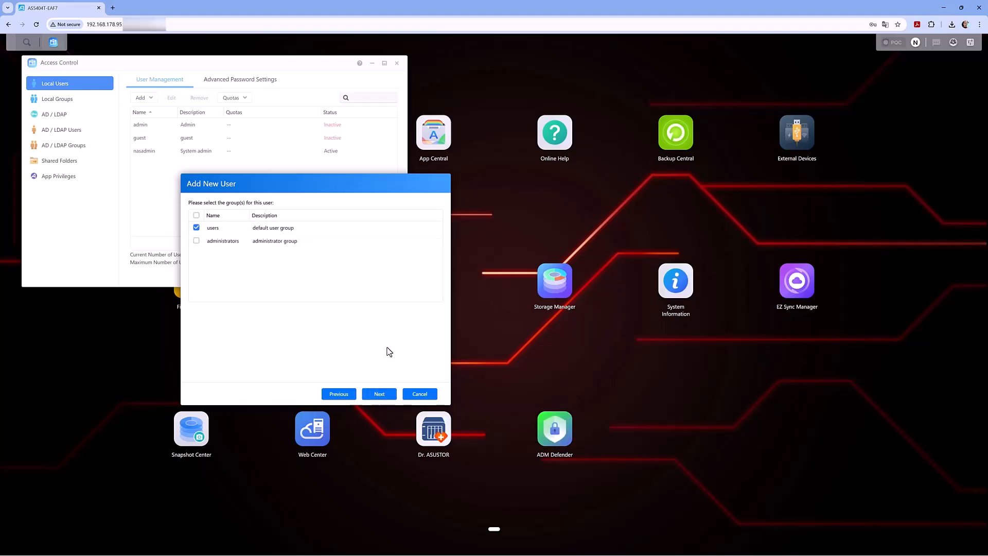
click(380, 395)
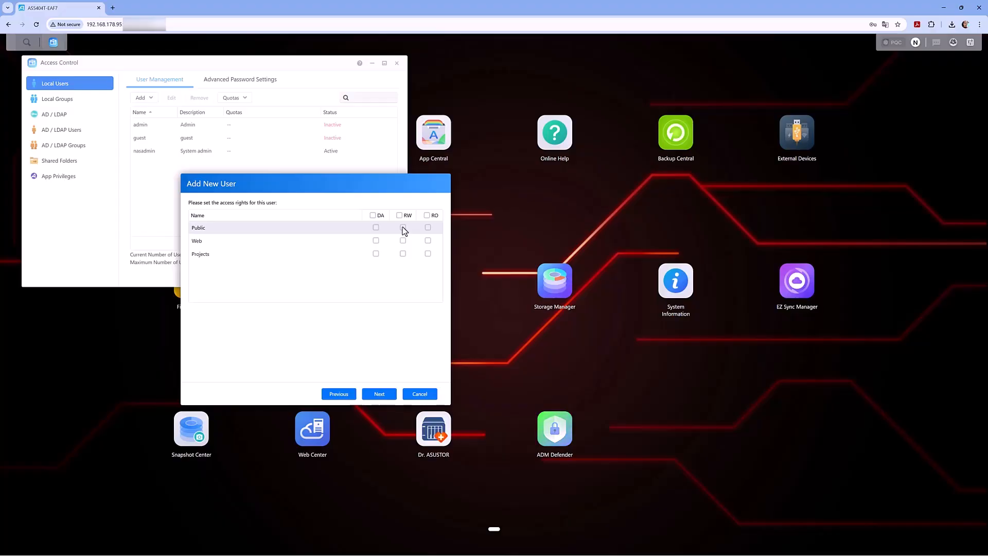
click(403, 228)
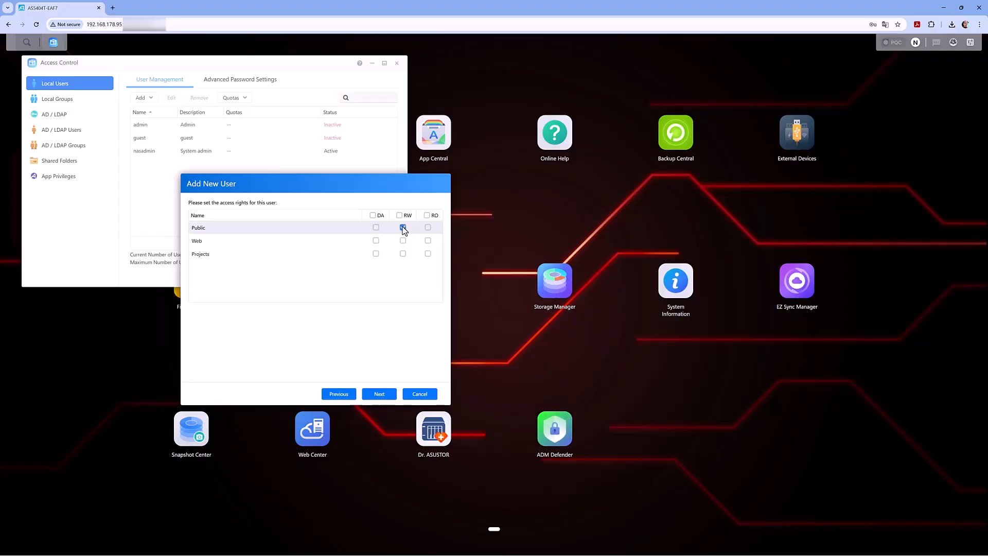
click(403, 254)
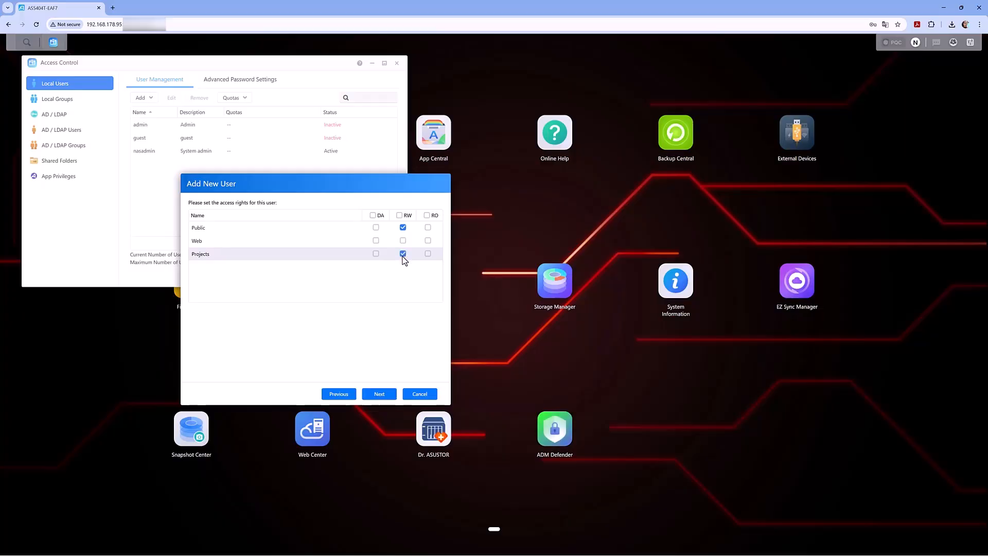
click(383, 392)
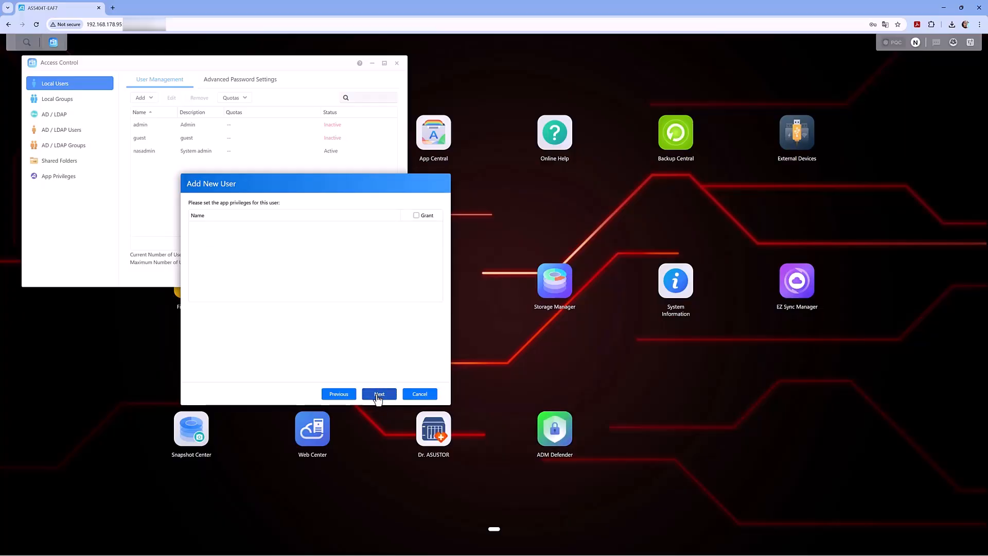
Finish creating the user with administrator notification and a directly provided password, and close Access Control.
click(379, 394)
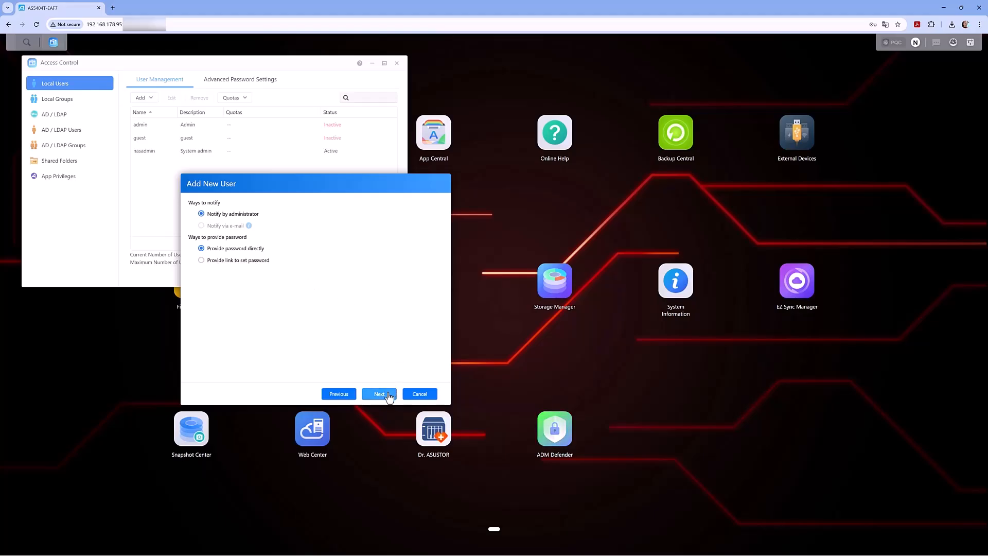
click(383, 391)
click(384, 392)
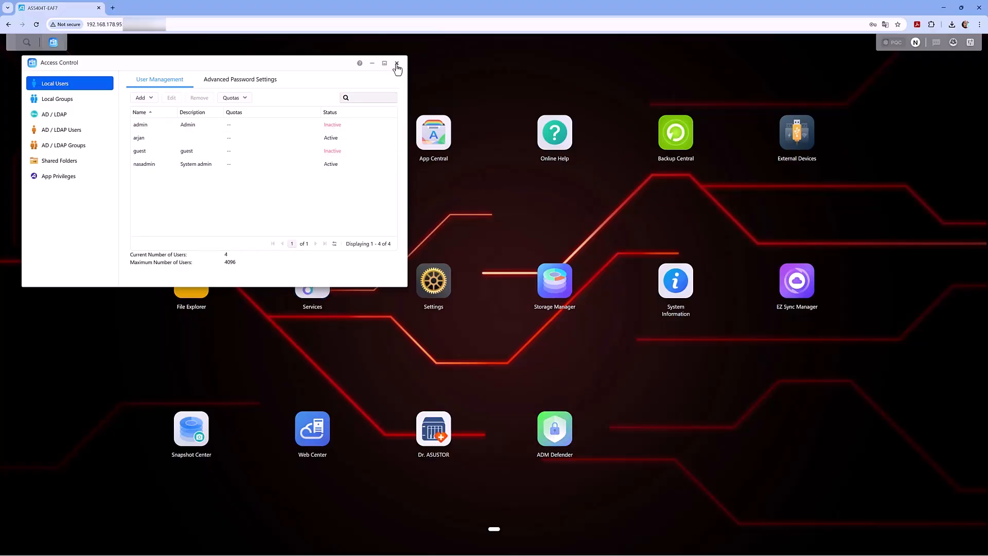
click(402, 63)
Switch to Windows File Explorer and open the network location \\192.168.178.95\.
drag(987, 61, 542, 117)
click(512, 134)
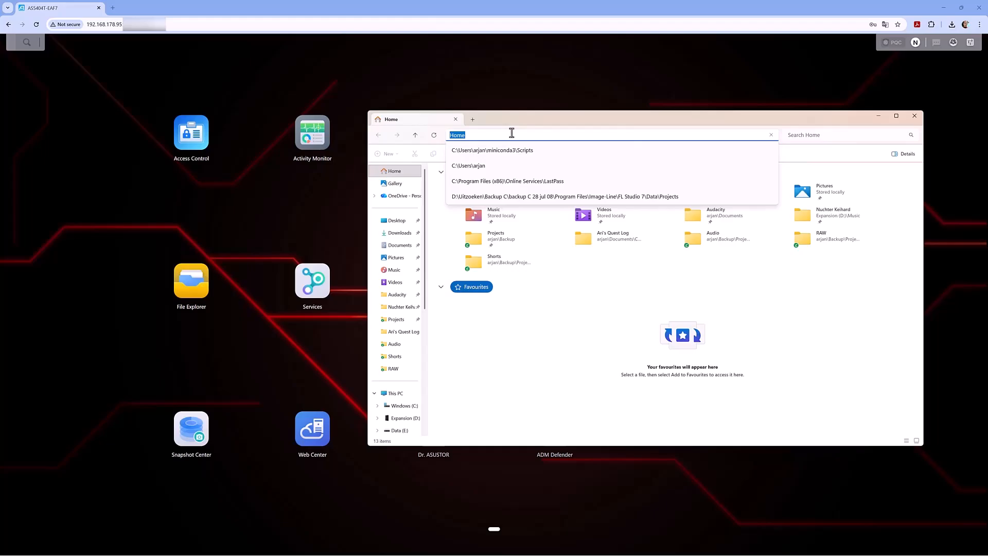
text(\\)
text(192.168.178.95\)
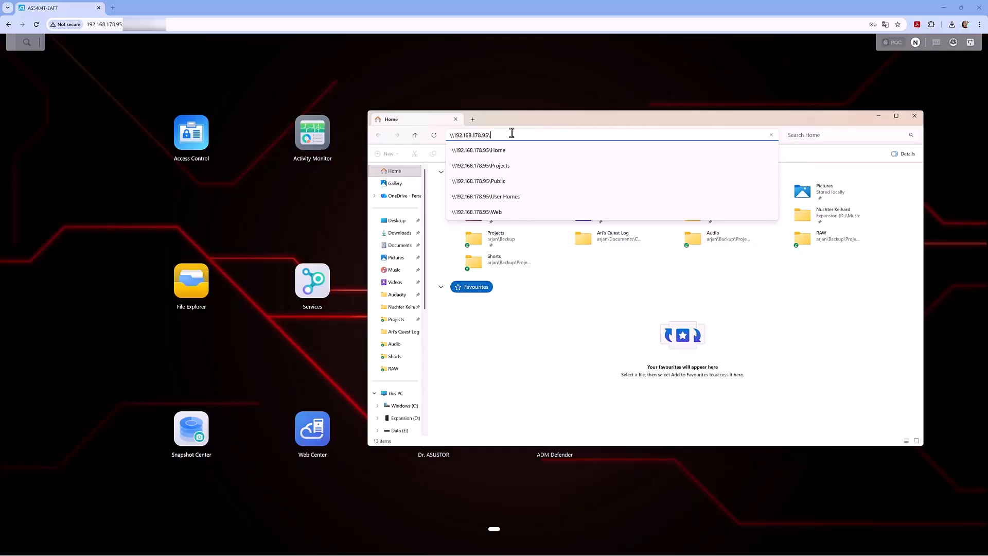
key(Return)
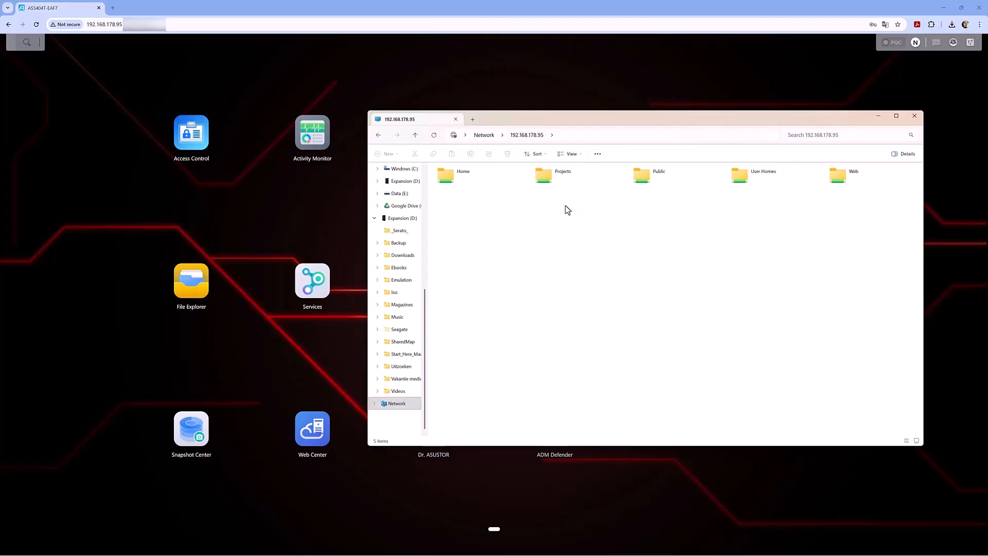
Open the Projects share and create a folder named Books in it.
double_click(560, 178)
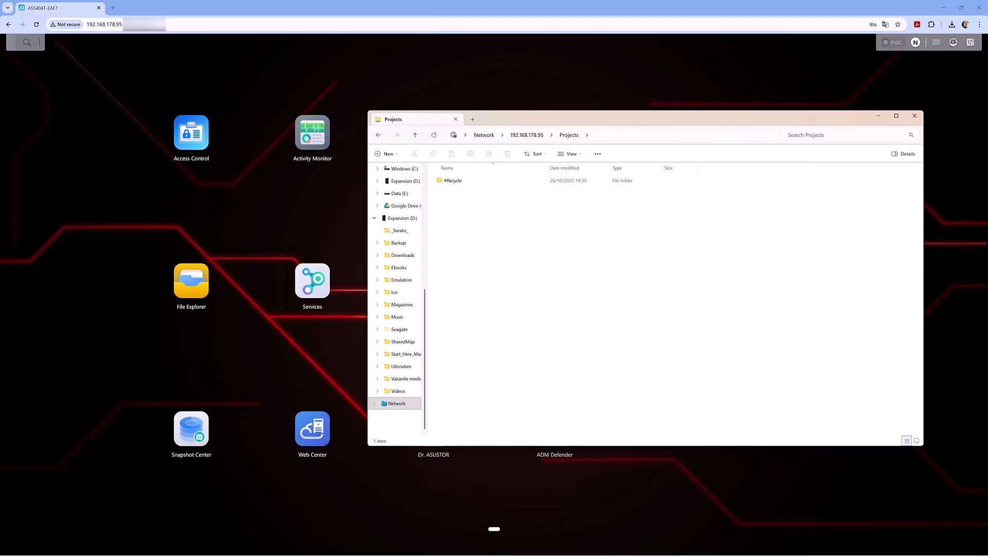
right_click(471, 218)
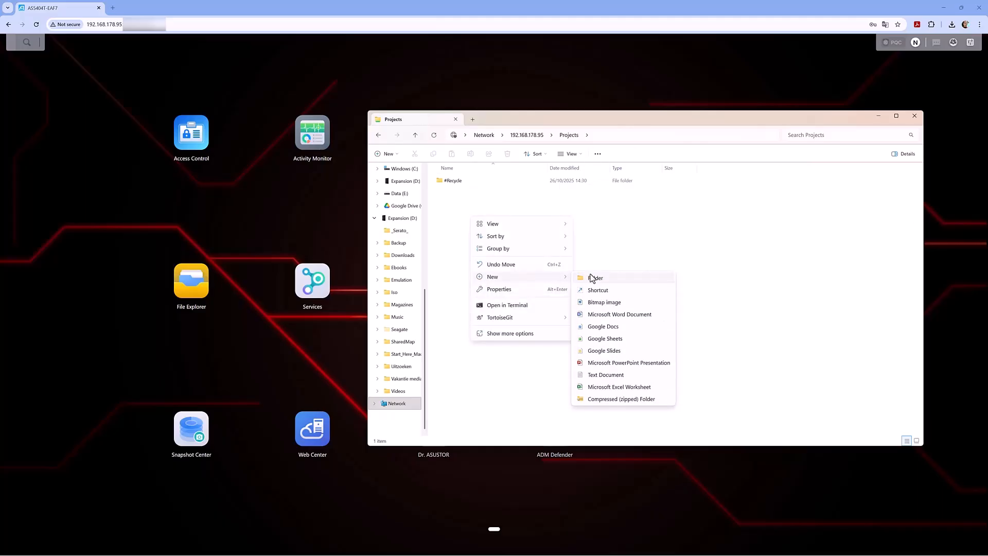
click(592, 279)
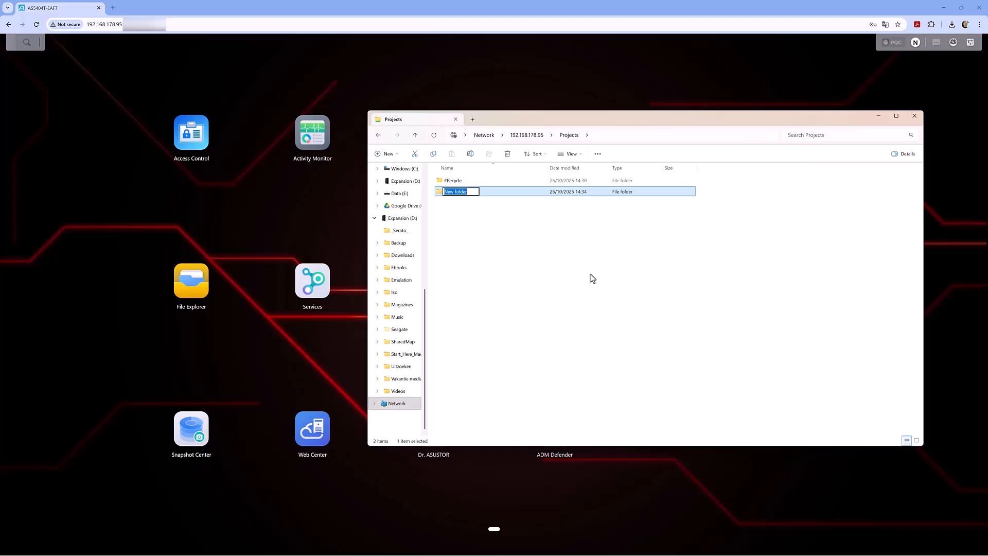
text(Books)
key(Return)
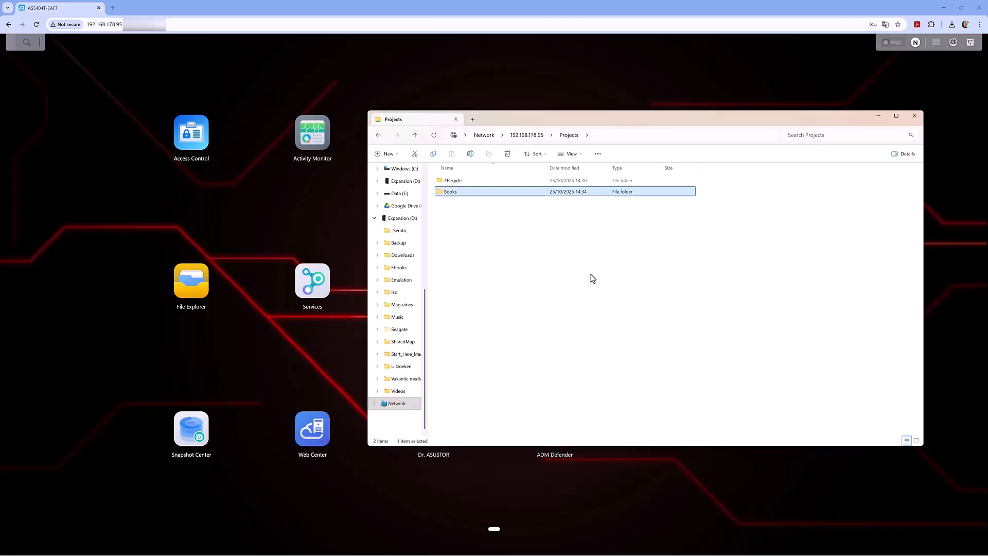
Create a folder named Music in the Projects share.
right_click(512, 240)
mouse_move(560, 300)
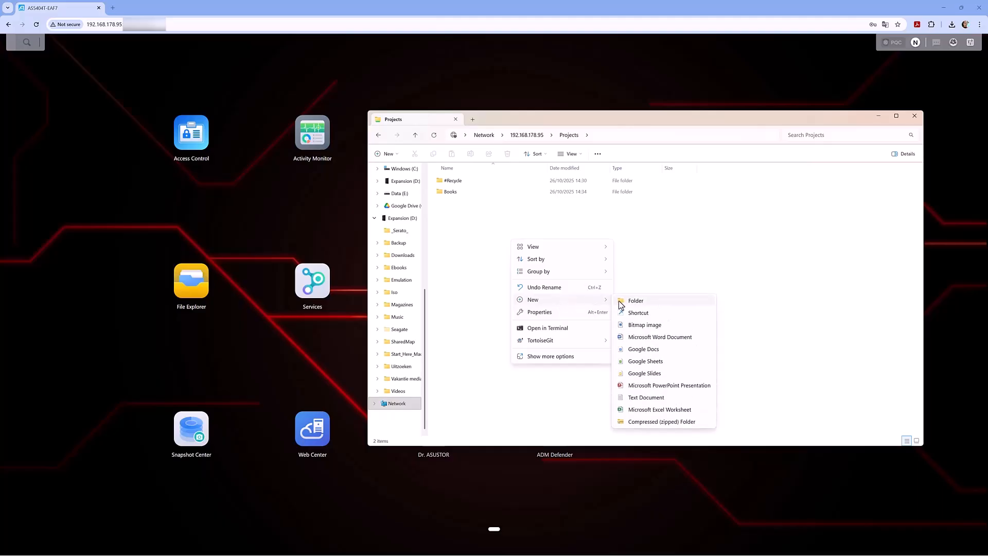
click(622, 301)
text(Music)
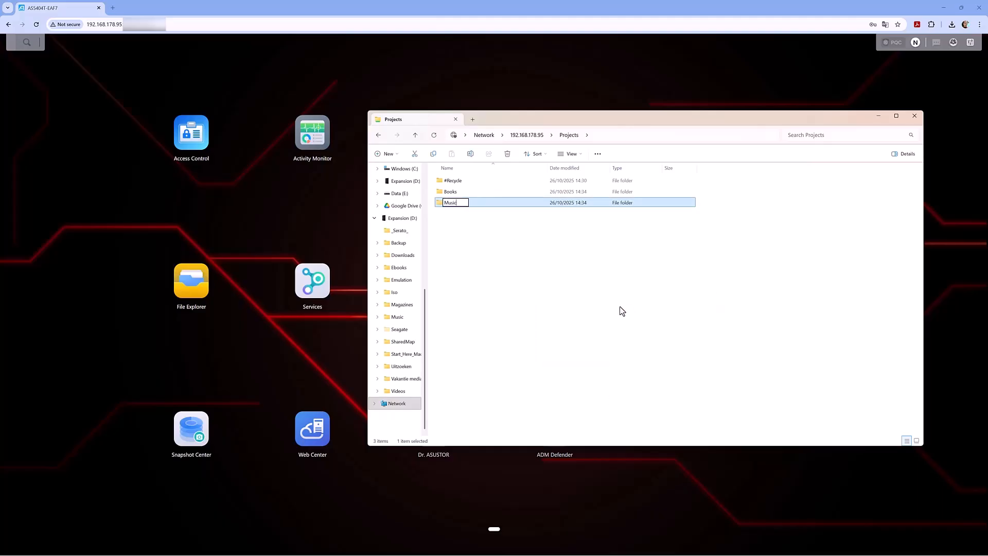
key(Return)
Create a folder named Vlogs in the Projects share.
right_click(549, 261)
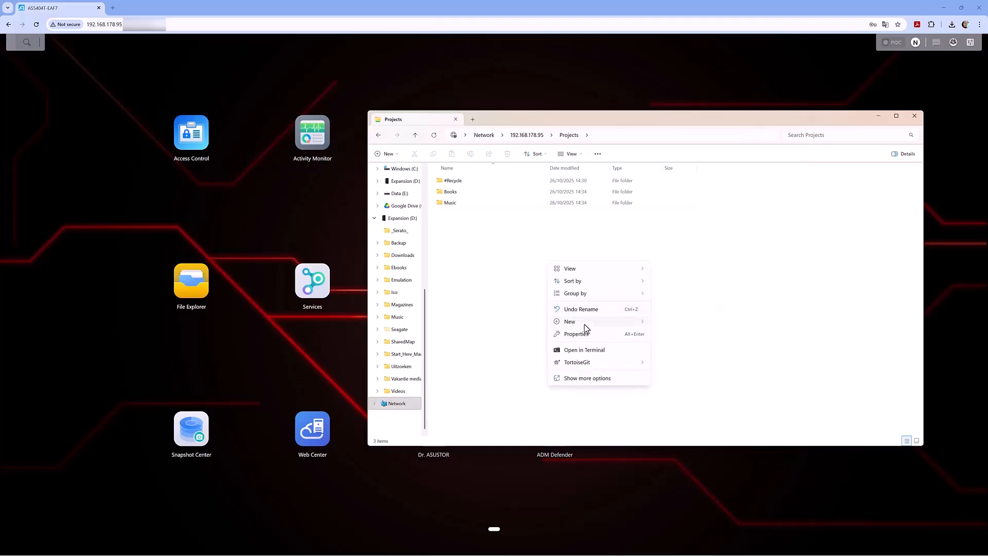
mouse_move(584, 323)
click(665, 322)
text(V)
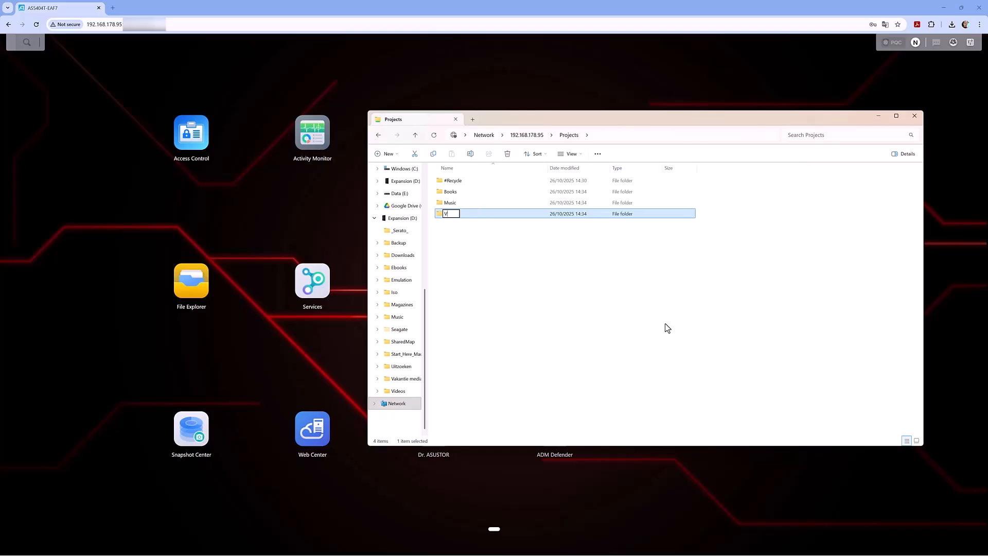
text(logs)
key(Return)
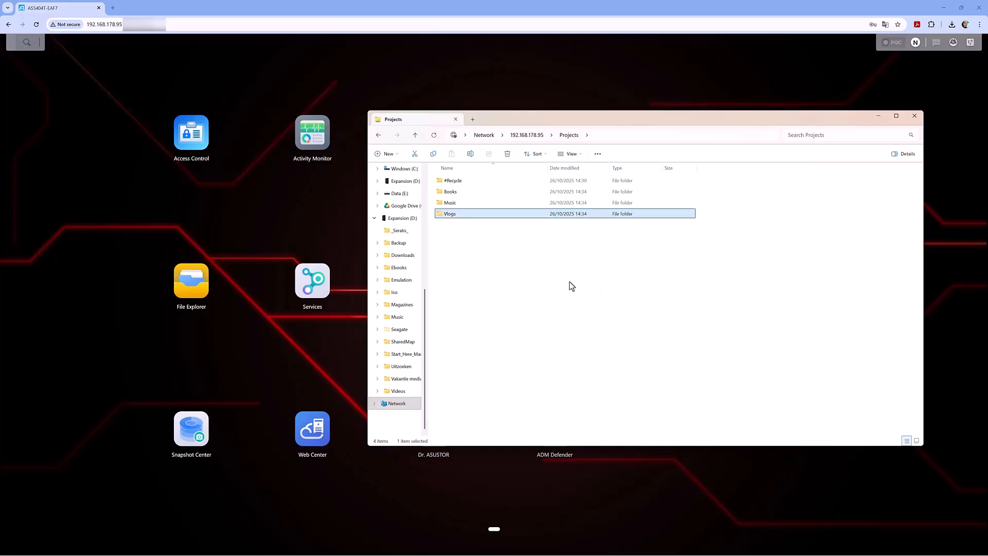
Create a folder named Websites in the Projects share.
right_click(496, 252)
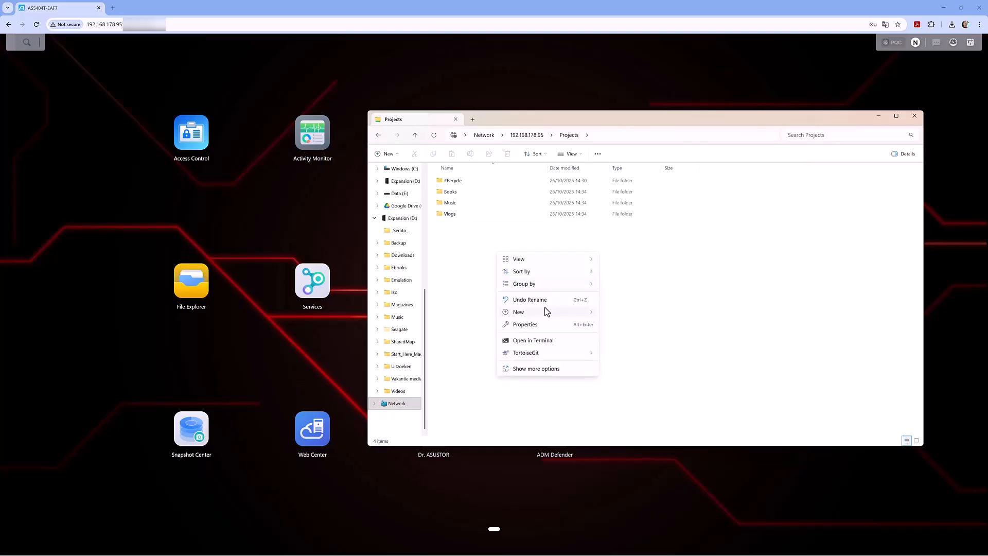
mouse_move(545, 311)
click(616, 313)
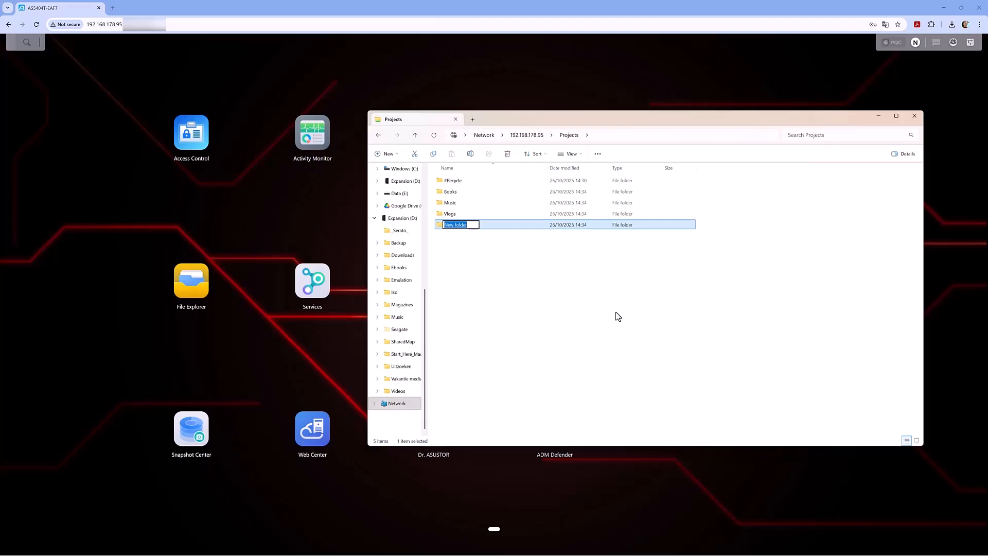
text(Webist)
key(BackSpace)
key(BackSpace)
key(BackSpace)
text(sites)
key(Return)
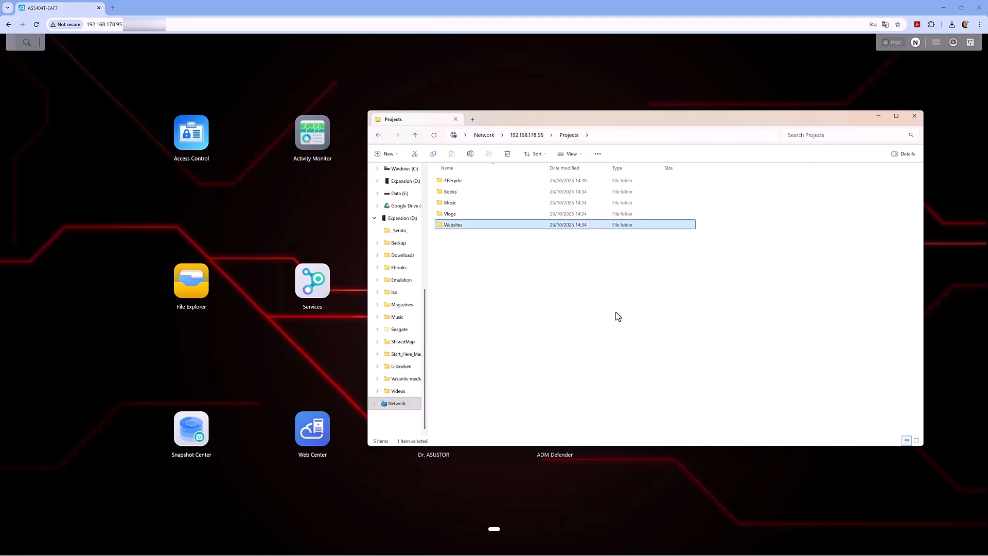
Create a folder named Ari's Quest Log inside the Vlogs folder and open it.
double_click(482, 216)
right_click(478, 207)
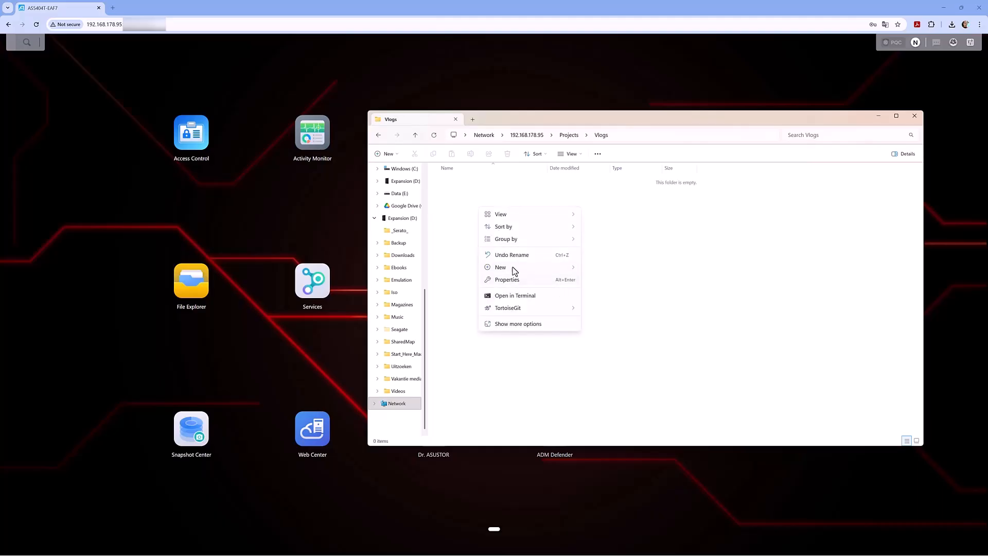
mouse_move(514, 270)
click(607, 269)
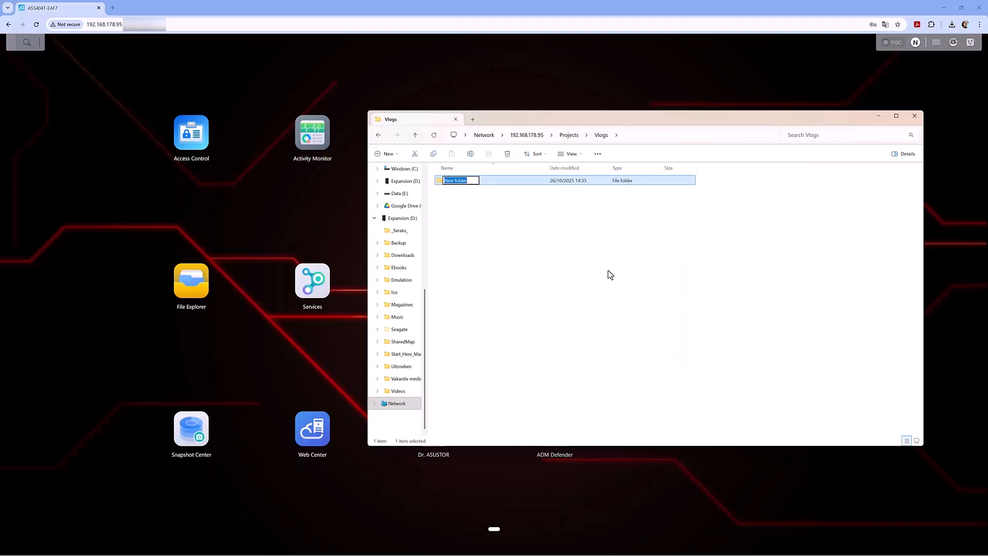
text(Ari's Quest Log)
key(Return)
key(Return)
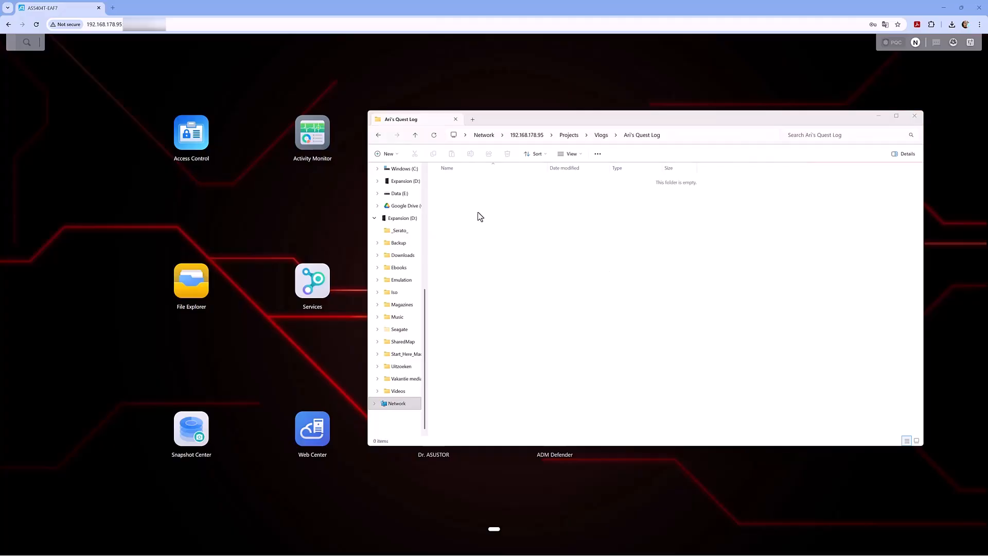
Create a subfolder named Audio in the Ari's Quest Log folder.
right_click(479, 216)
mouse_move(527, 282)
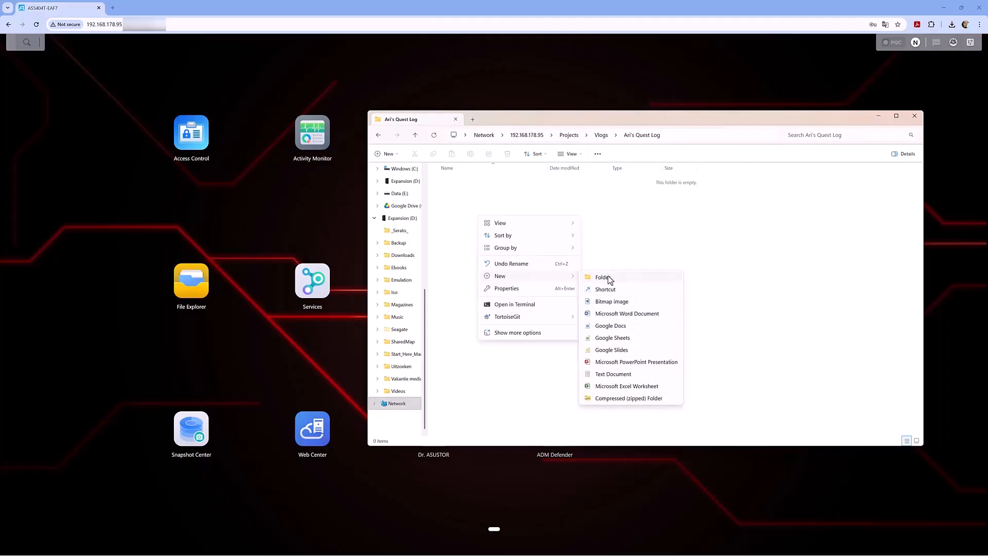
click(607, 278)
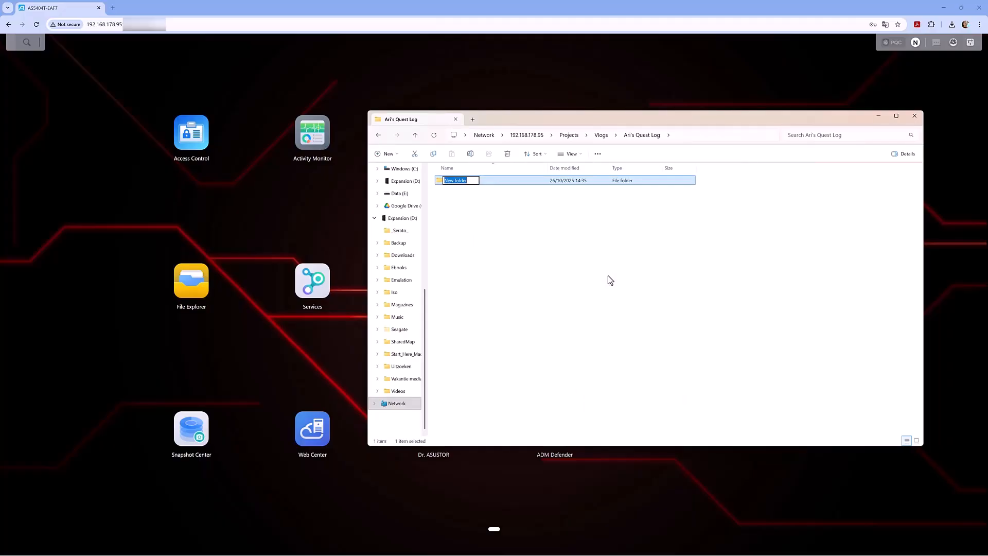
text(Audio)
key(Return)
Create a subfolder named Images in the Ari's Quest Log folder.
right_click(528, 238)
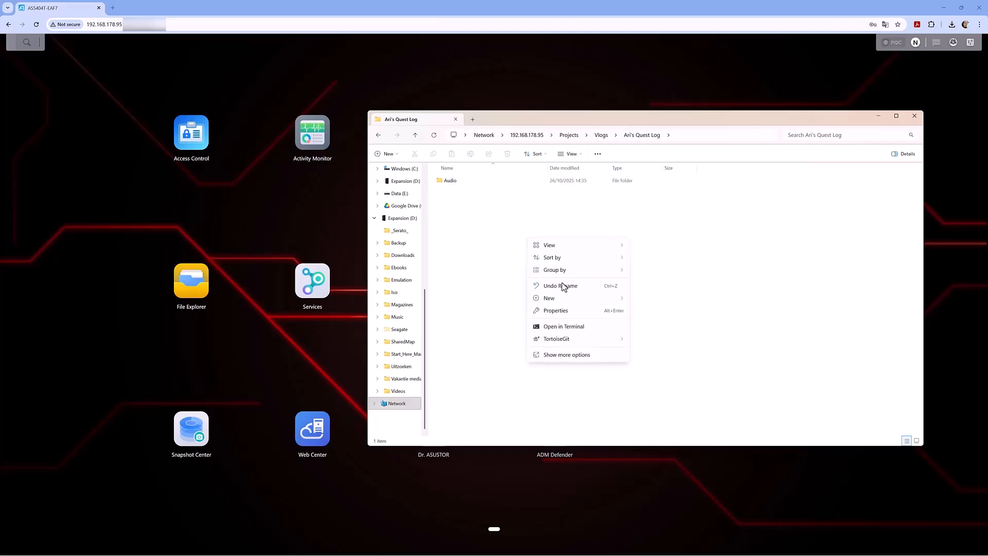
mouse_move(567, 298)
click(653, 301)
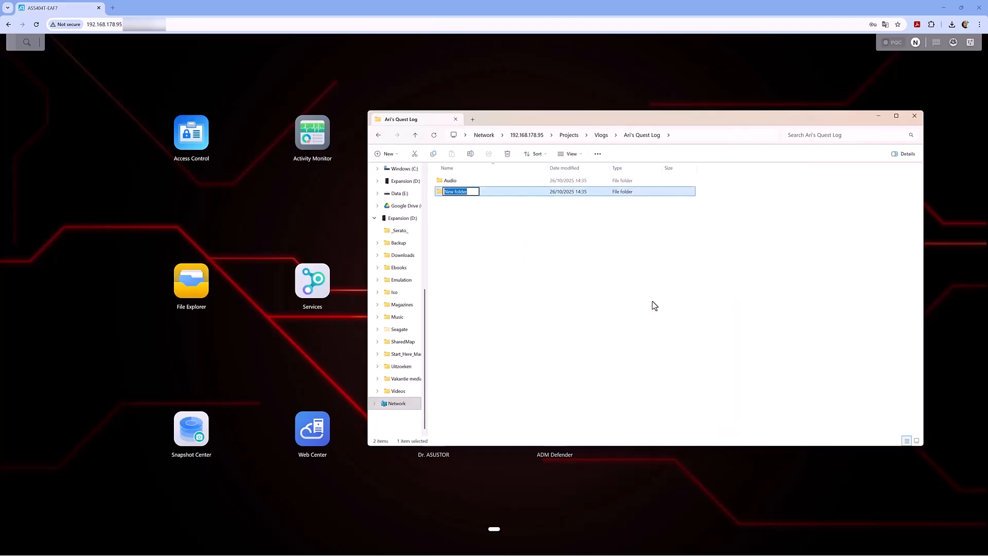
text(Images)
key(Return)
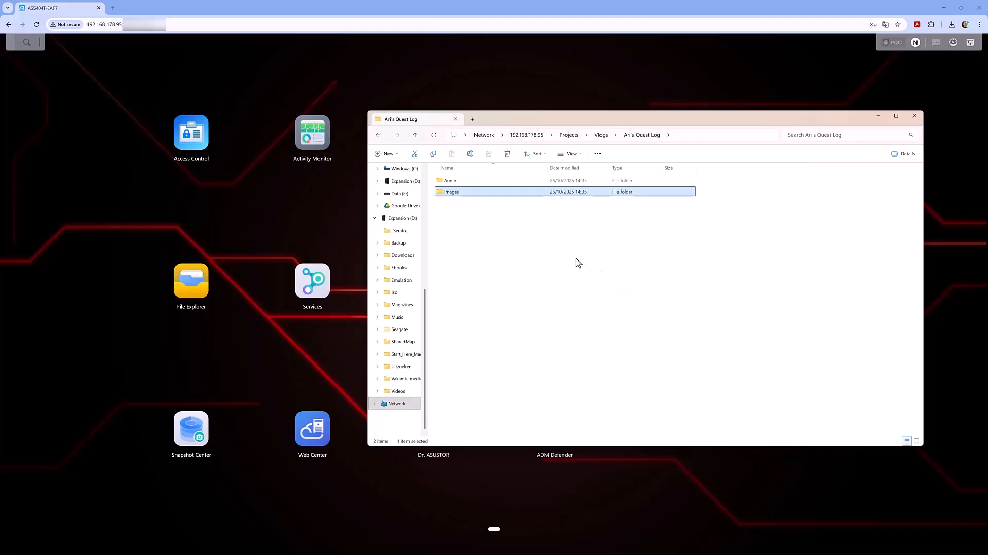
Create a subfolder named Music in the Ari's Quest Log folder.
right_click(578, 260)
mouse_move(601, 320)
click(699, 323)
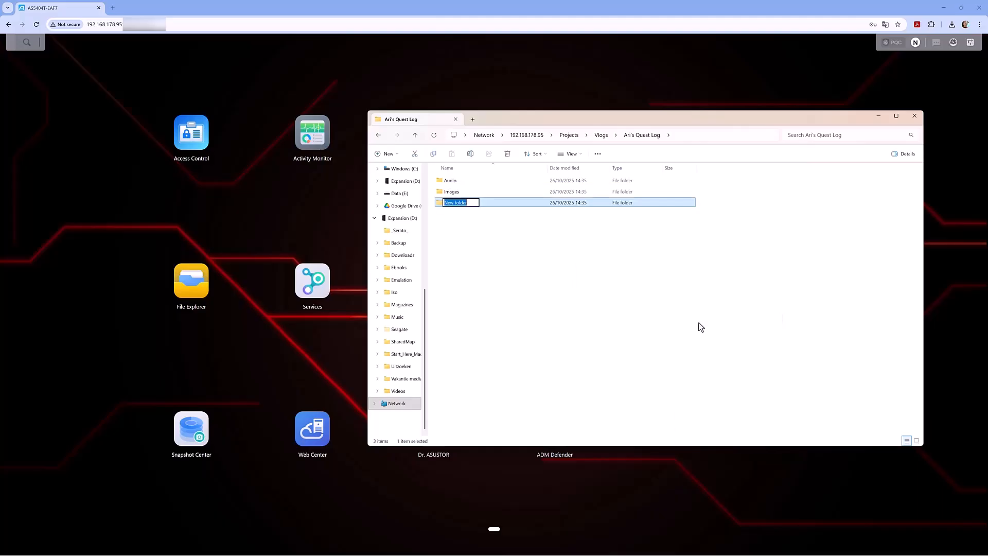
text(Music)
key(Return)
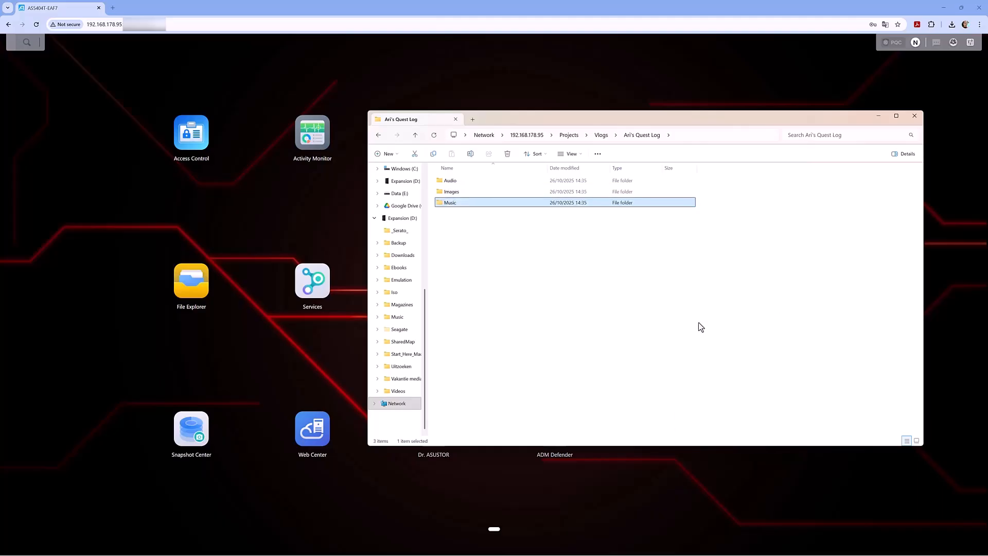
Create a subfolder named Videos in the Ari's Quest Log folder.
right_click(512, 272)
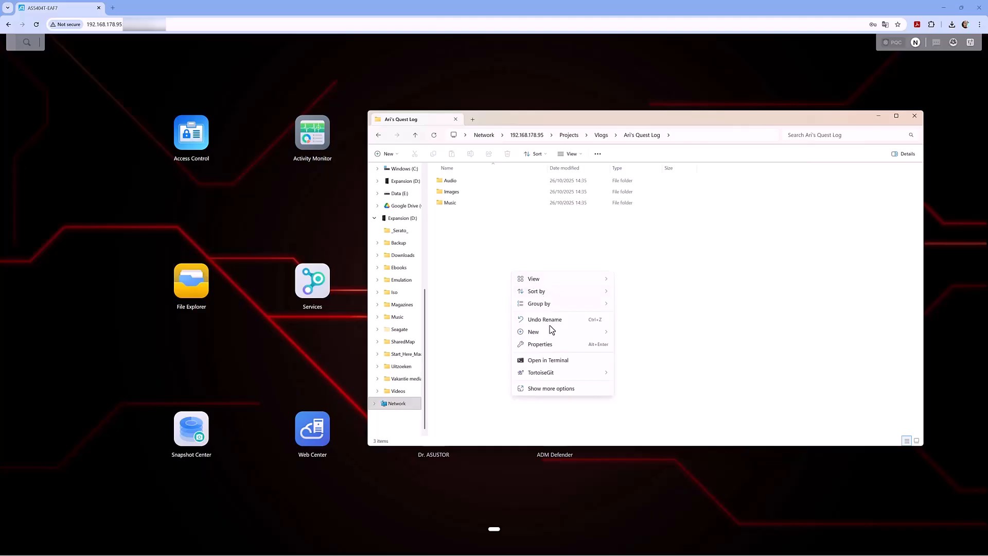
mouse_move(550, 333)
click(652, 334)
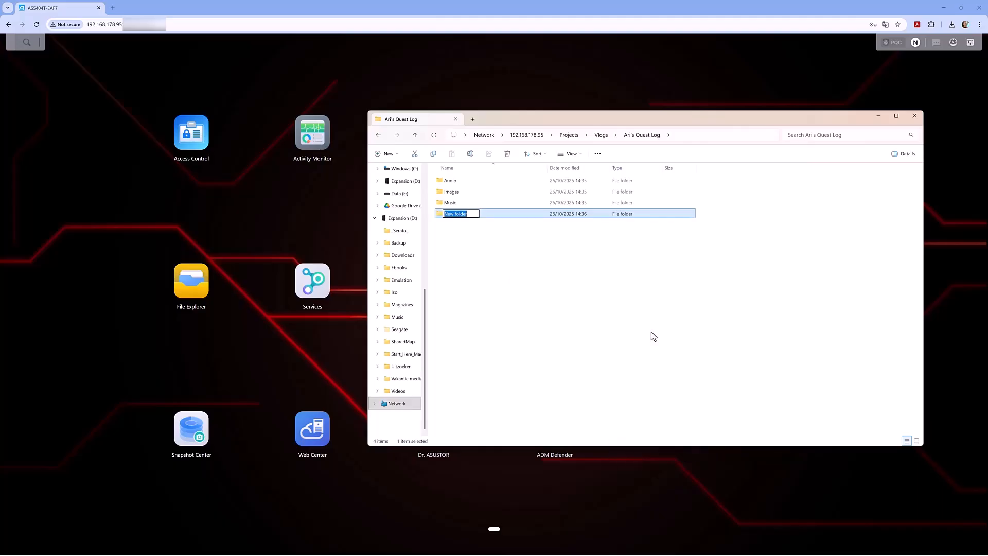
text(Videos)
key(Return)
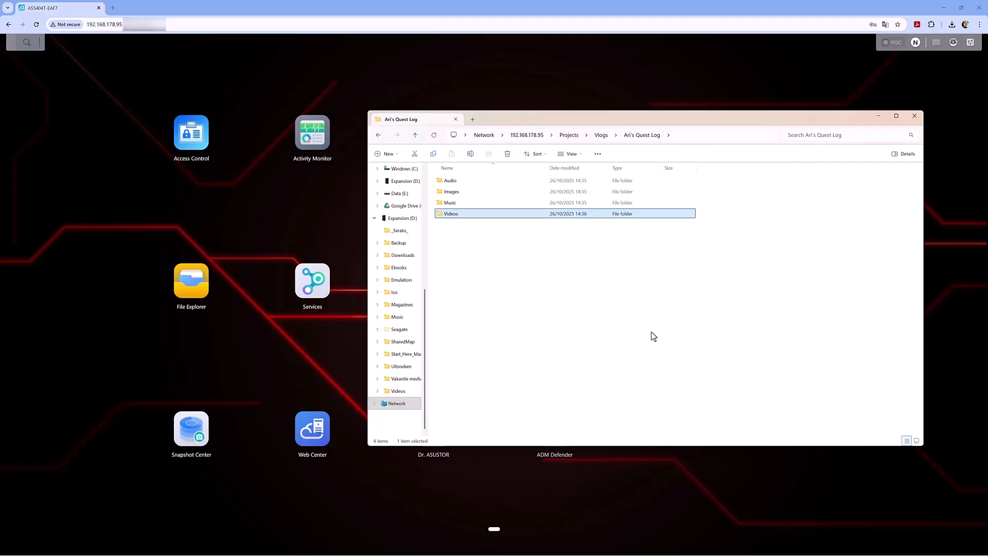
click(498, 247)
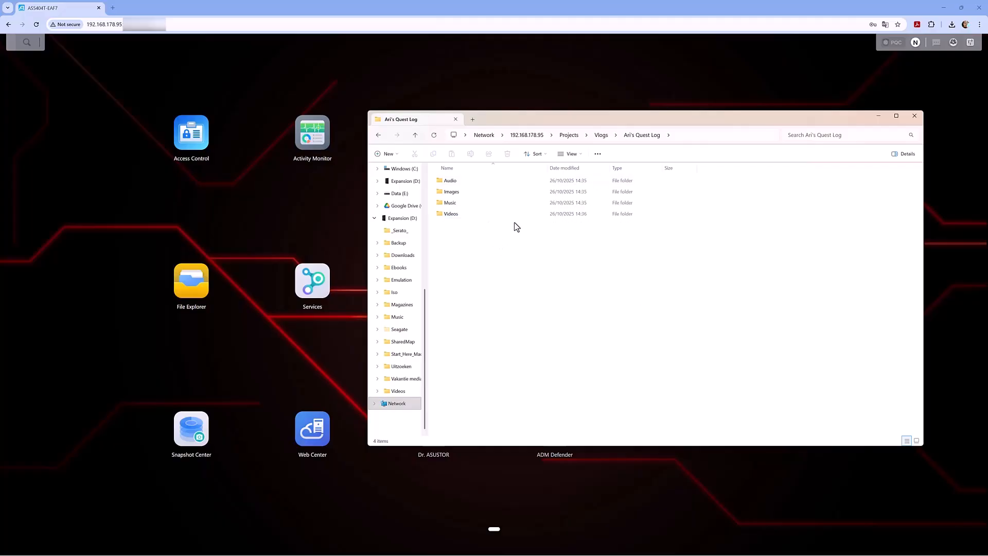
Copy Ari's Quest Log Intro.wav and Ari's Quest Log Outro.wav into the Music subfolder of Ari's Quest Log.
double_click(485, 204)
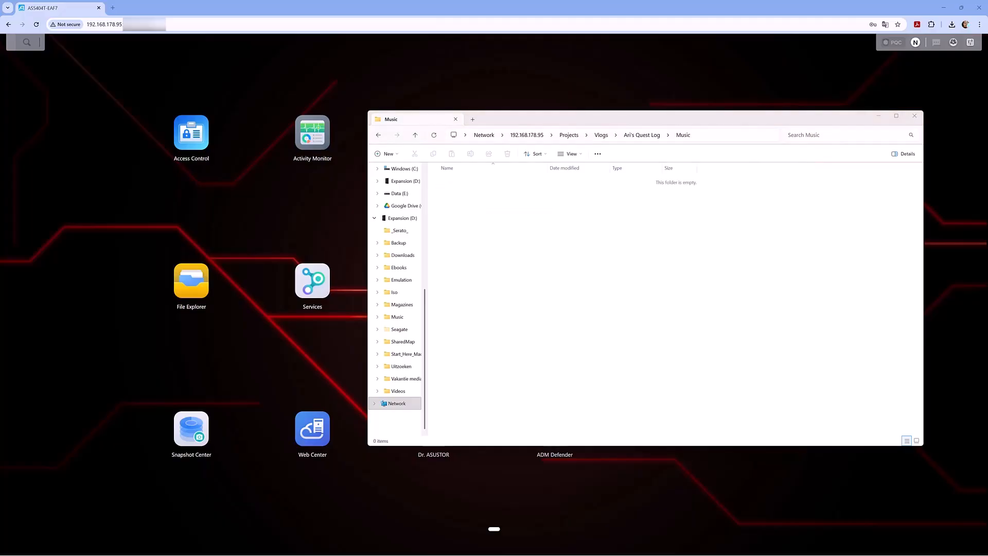
drag(604, 217, 517, 239)
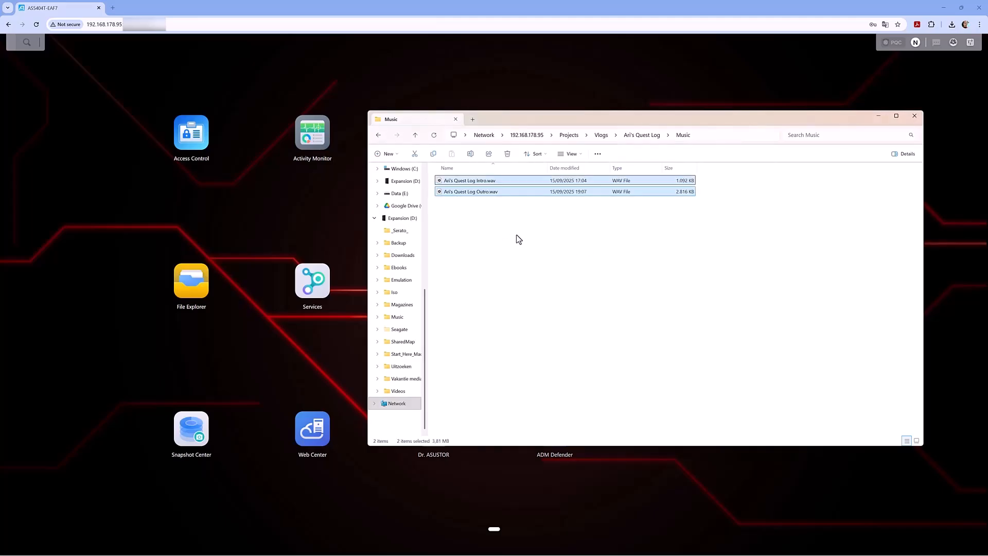
click(519, 240)
Copy the local audio items, including the Adobe Podcast Enhance Speech folder, into the Audio subfolder of Ari's Quest Log.
click(640, 136)
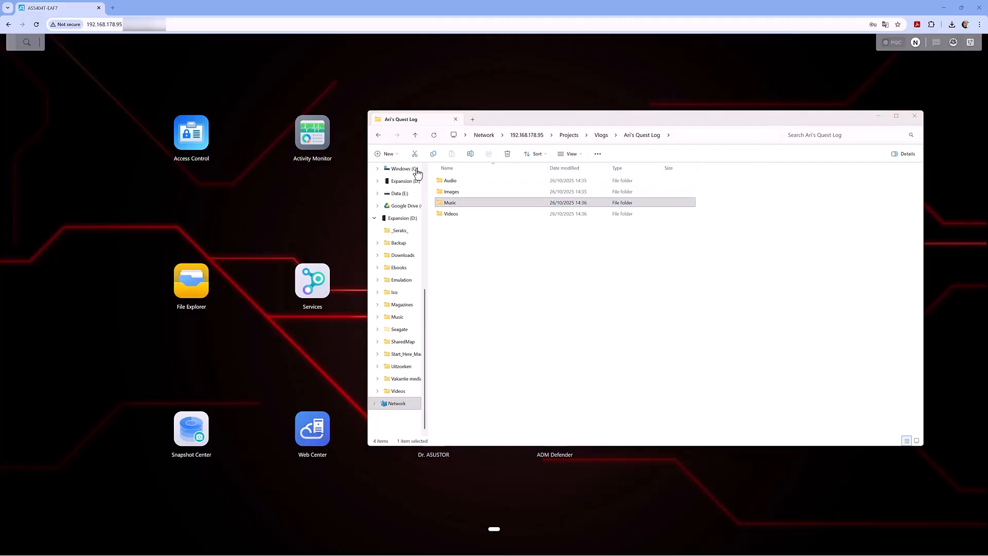
double_click(477, 181)
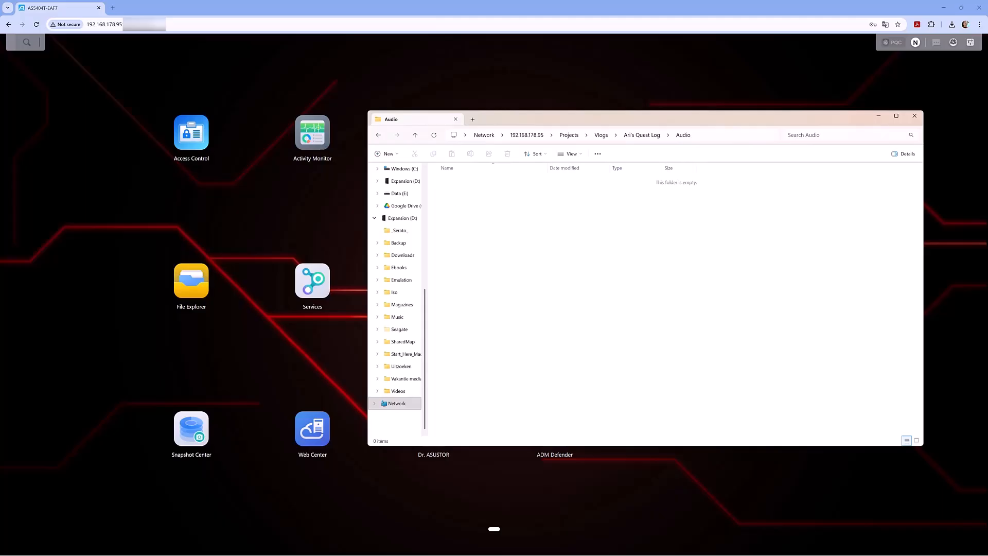
drag(688, 157, 514, 243)
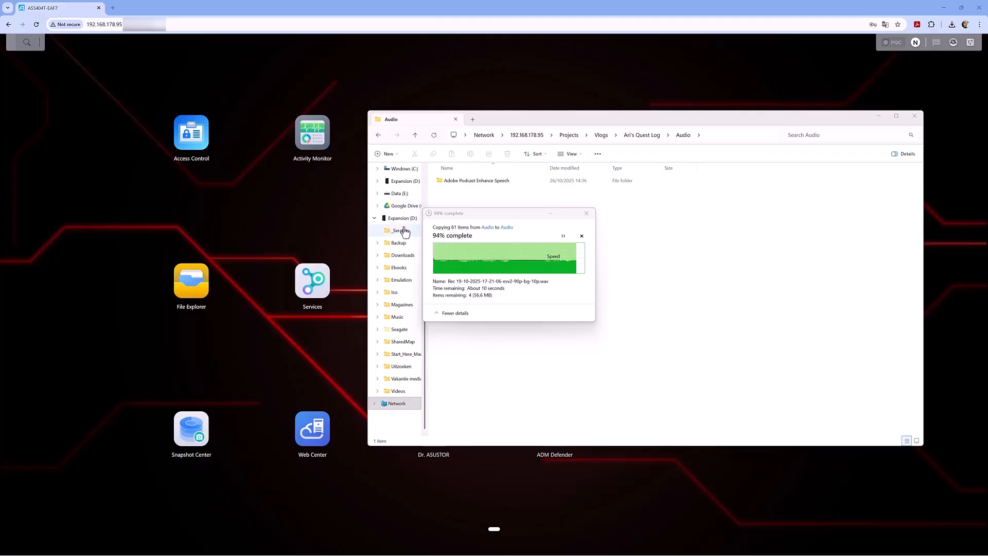
Map the NAS share \\192.168.178.95\Projects as network drive P: on This PC.
scroll(397, 240, up, 2)
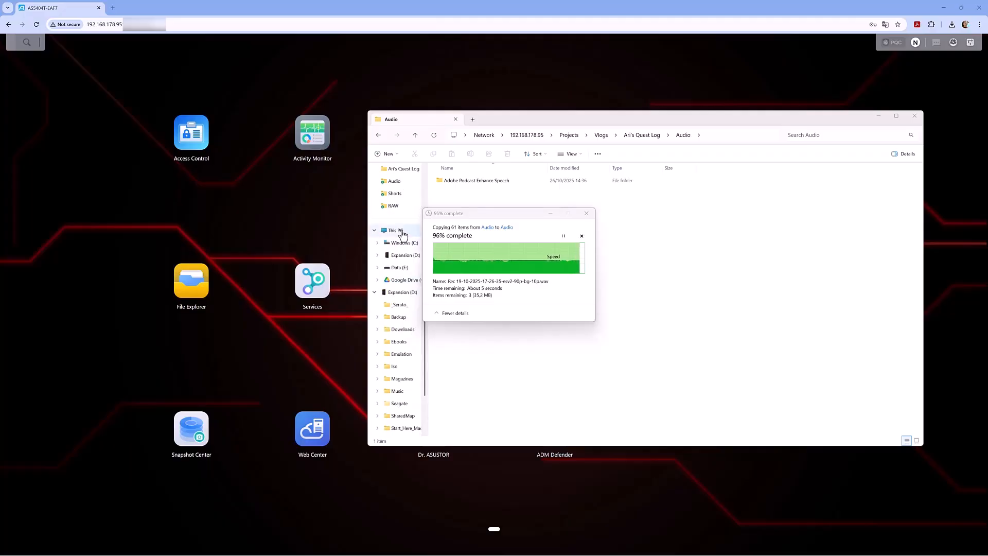
click(402, 233)
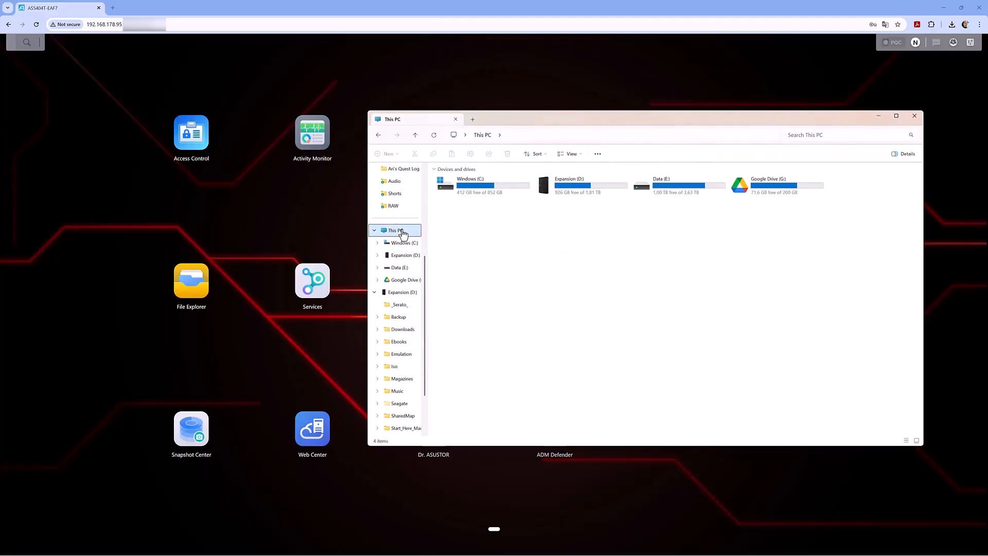
right_click(539, 224)
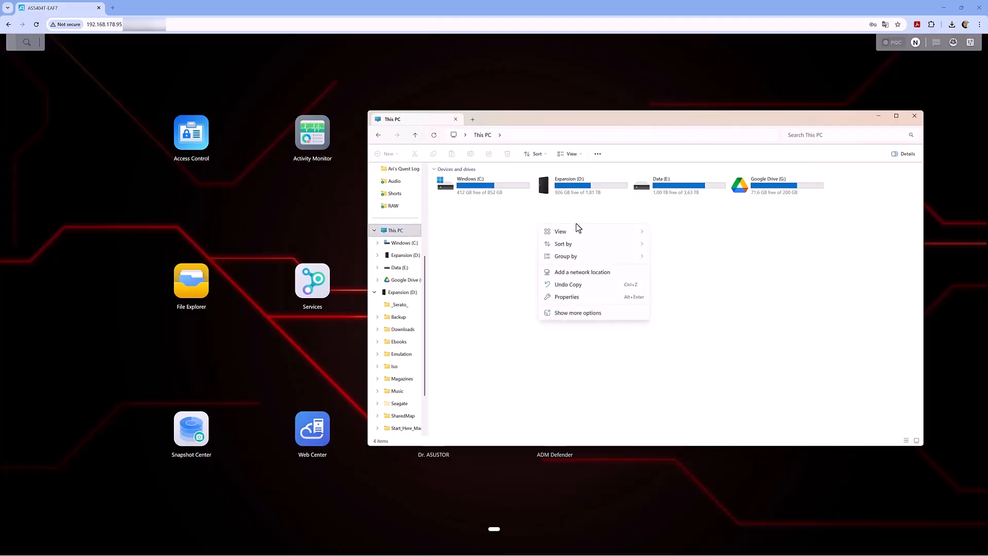
click(506, 225)
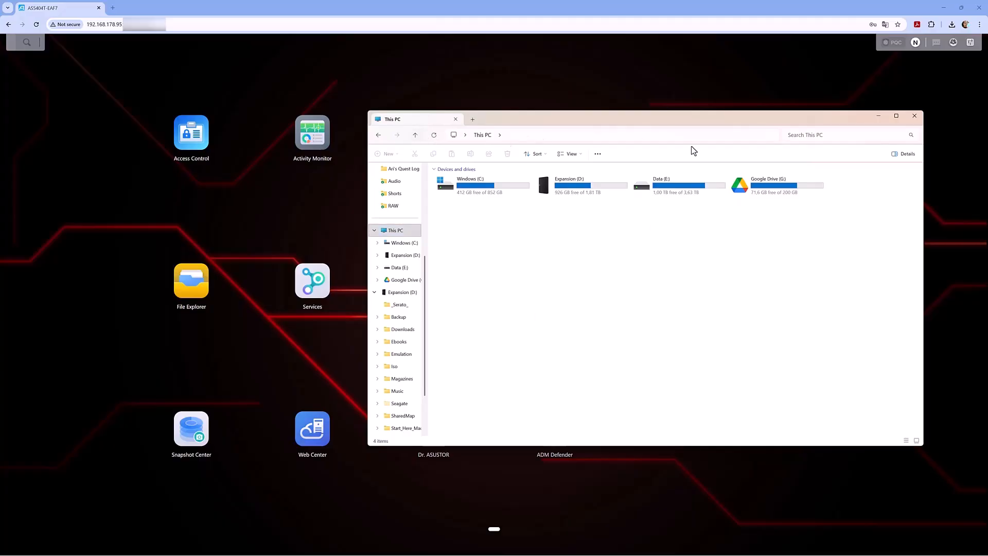
click(597, 153)
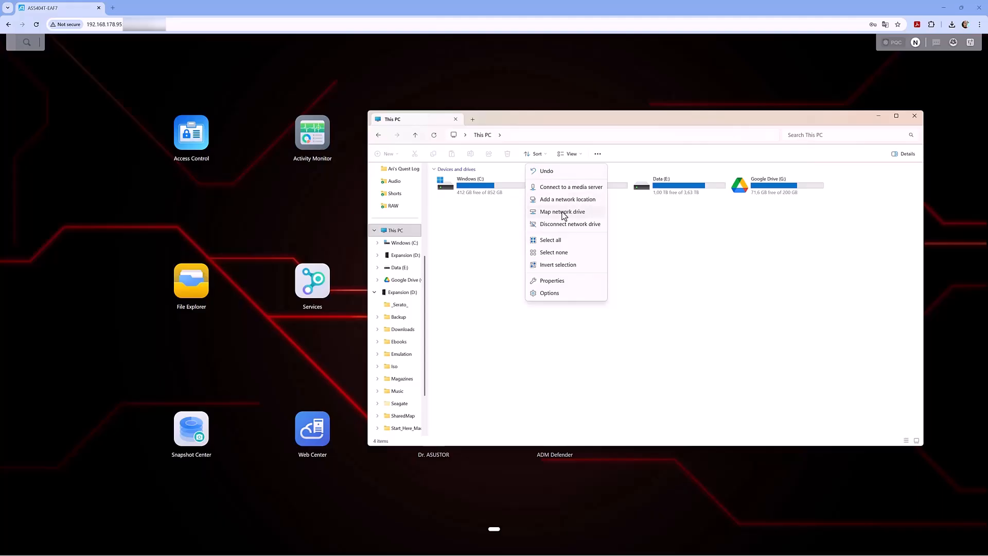
click(598, 153)
click(598, 153)
click(569, 212)
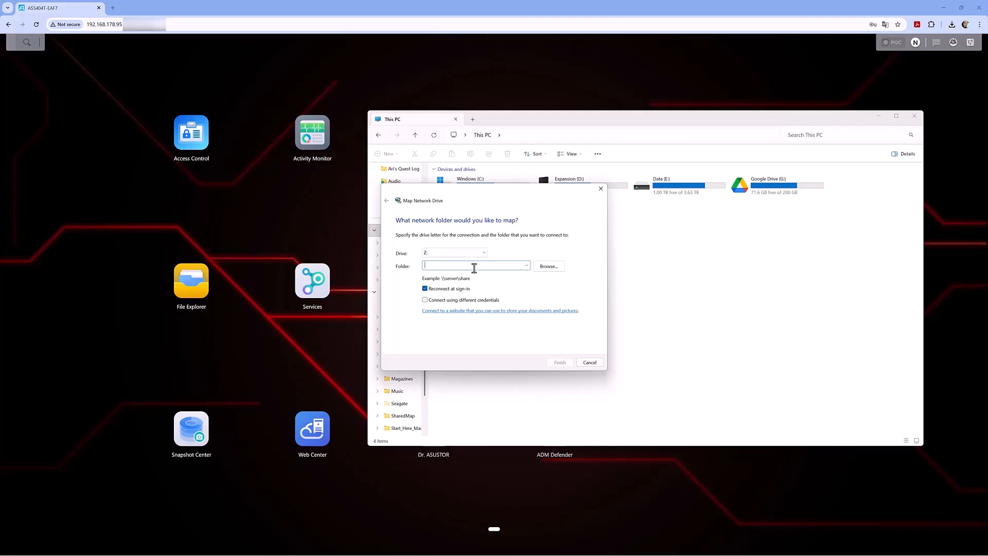
text(\\192.168.178.95\Projects)
click(483, 256)
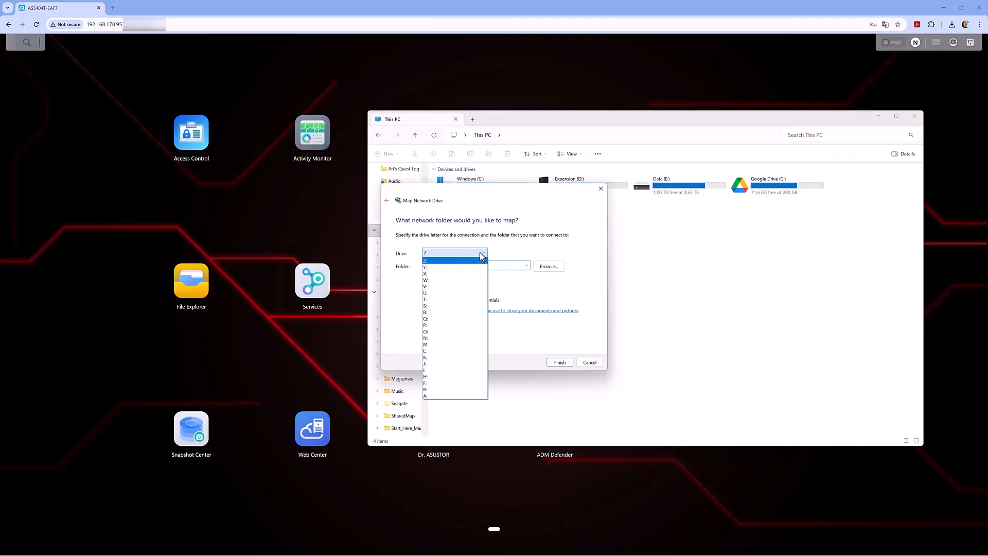
click(431, 325)
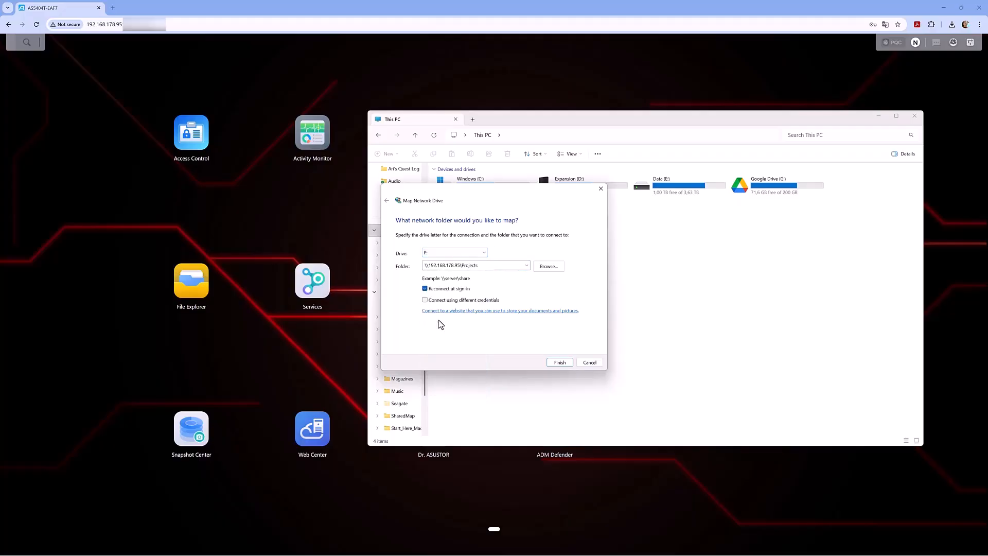
click(559, 364)
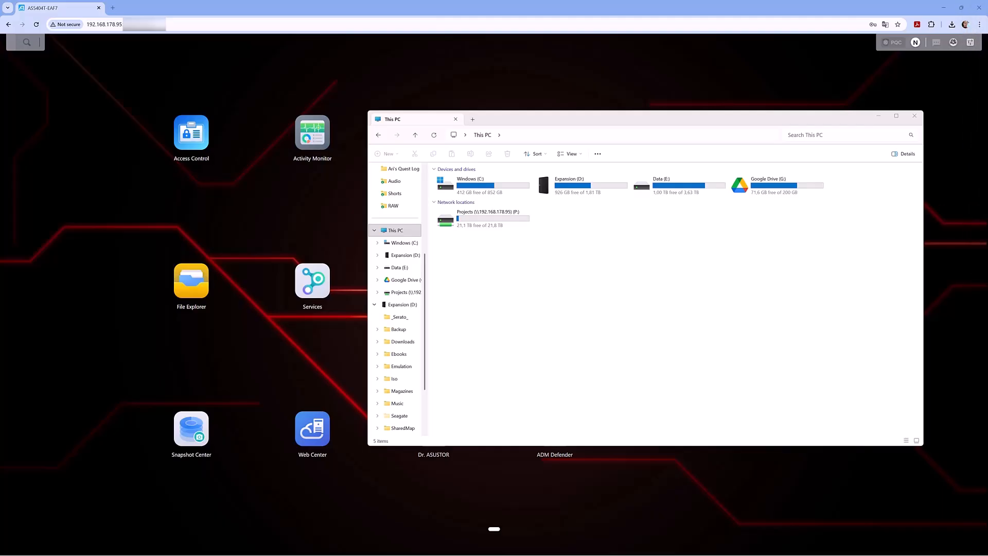
Show the contents of the mapped Projects drive (P:) in a separate window, placed over the This PC window.
drag(987, 31, 512, 129)
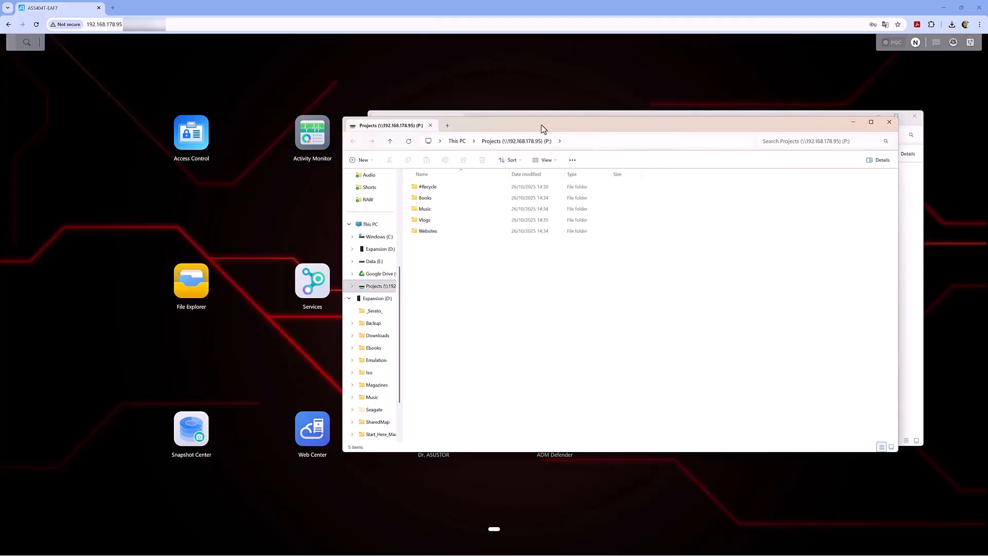
drag(543, 128, 554, 144)
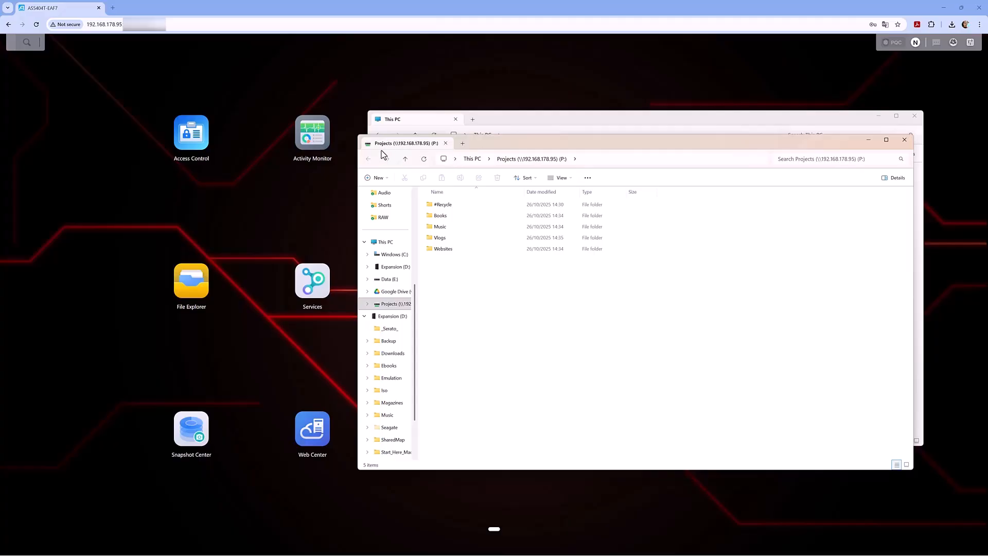
Switch to the NAS's Access Control and select the active local user account that has no description.
click(191, 134)
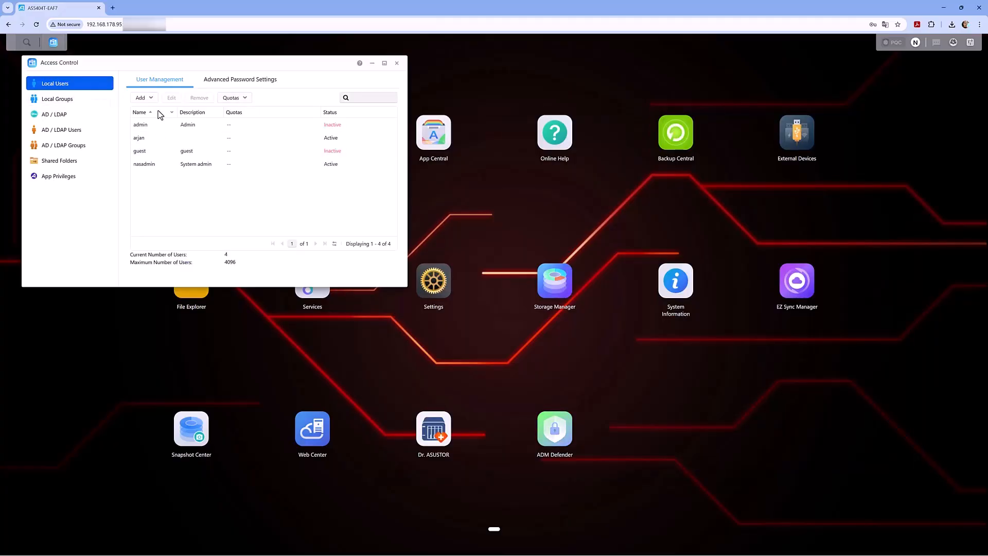
click(167, 140)
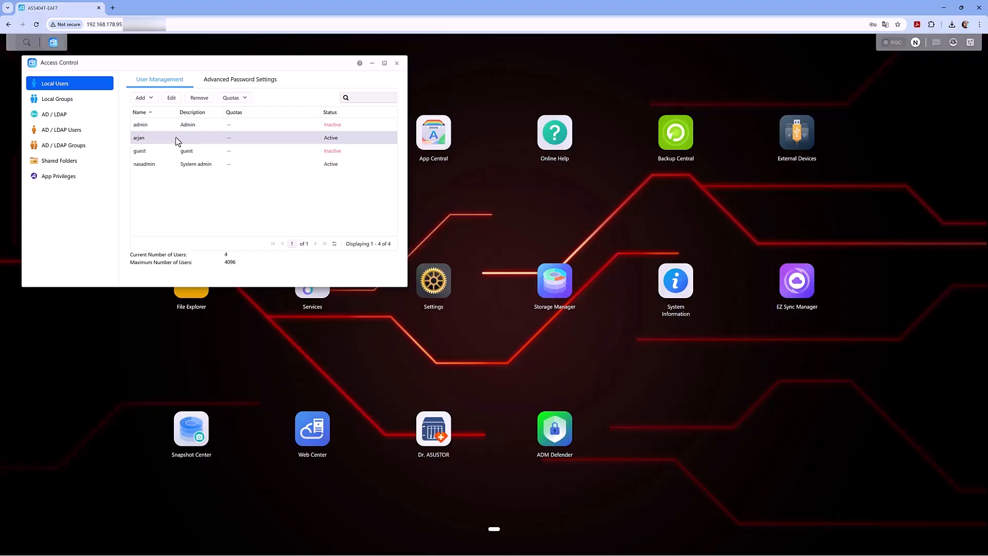